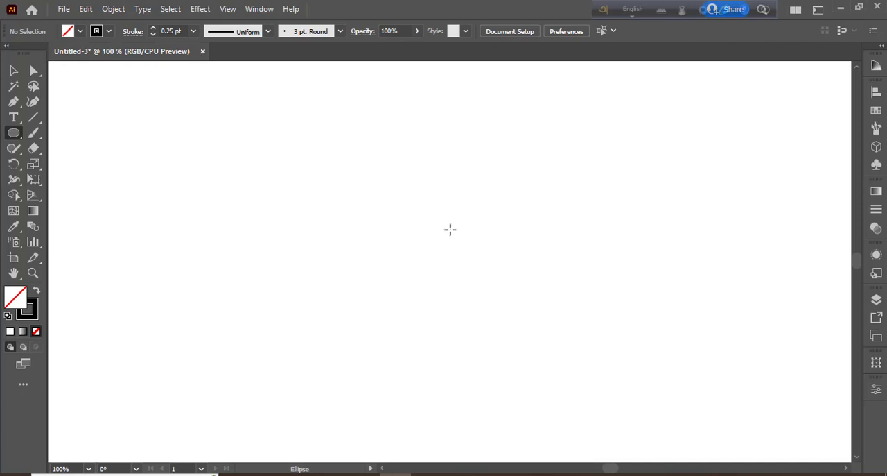
Step: Draw a circle about 126 px wide near the middle of the canvas and set its stroke to 1 pt
left_click_drag(442, 222, 497, 279)
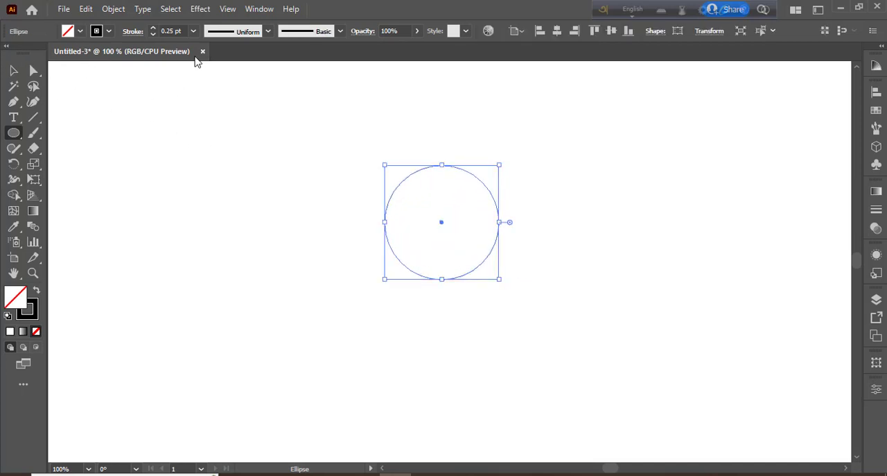
left_click(193, 31)
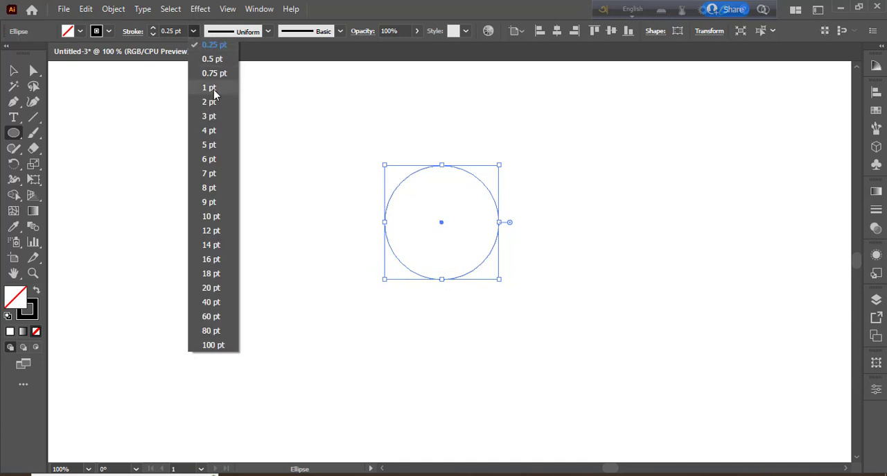
left_click(211, 88)
left_click(13, 71)
left_click(401, 226)
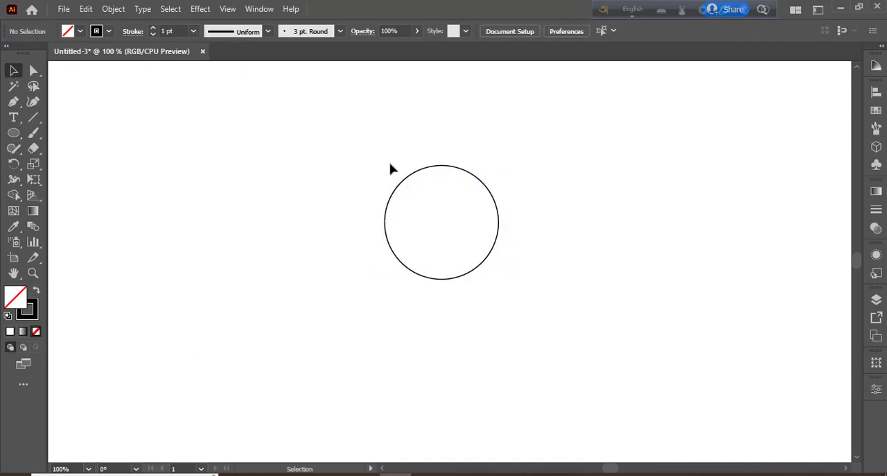
Step: Paste a copy of the circle in front and shrink it about its centre to roughly 60% of the original size
key("ctrl+a")
left_click(82, 9)
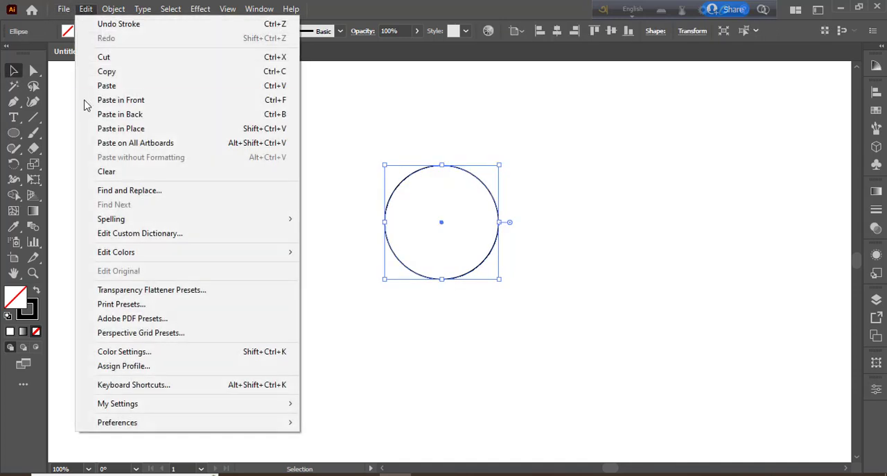
left_click(98, 73)
left_click(86, 9)
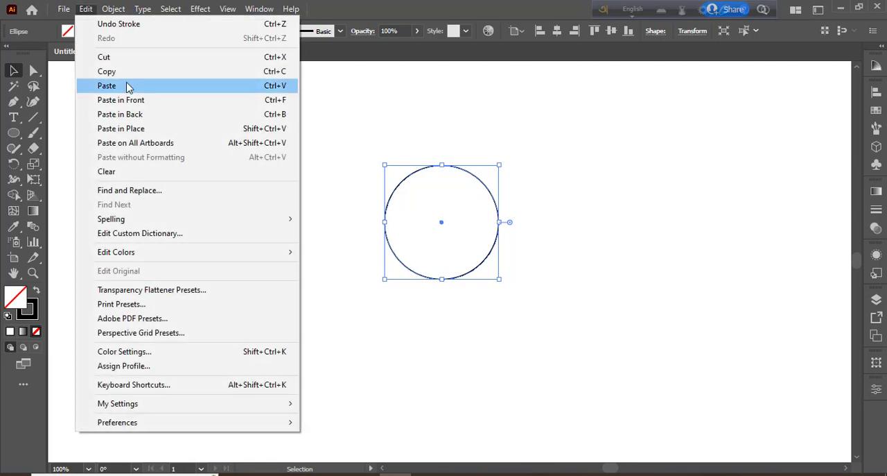
left_click(125, 100)
left_click_drag(498, 279, 483, 256)
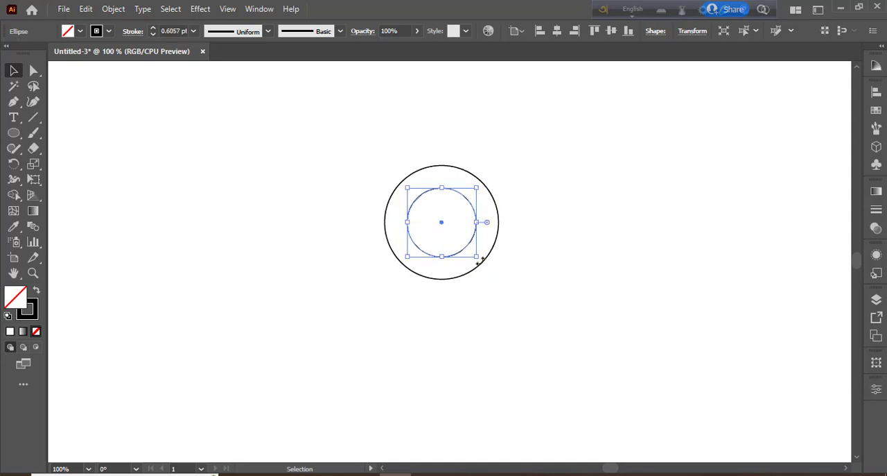
Step: Set the stroke of both concentric circles to 1 pt
left_click(375, 152)
left_click_drag(375, 152, 505, 309)
left_click(194, 31)
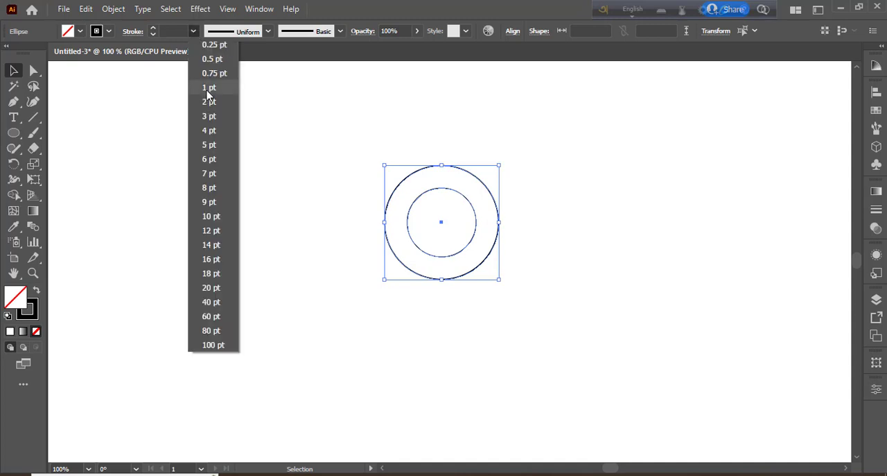
left_click(209, 88)
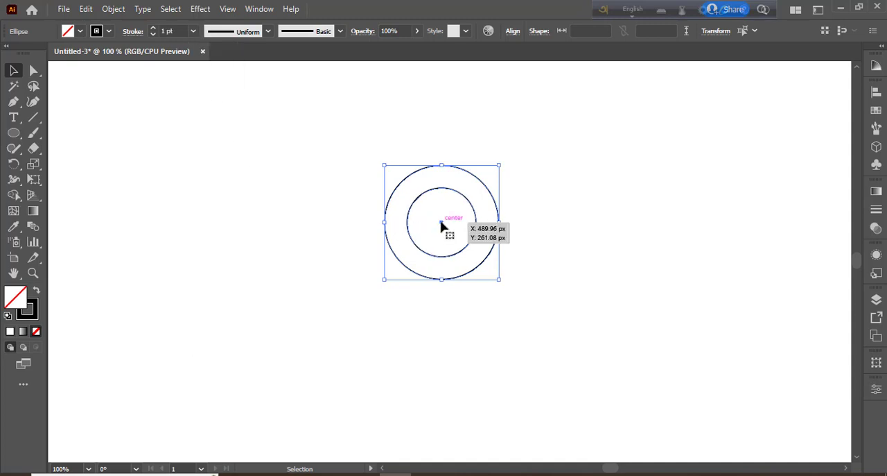
Step: Copy the concentric pair 63 px straight down and repeat the copy once to make a column of three overlapping pairs
left_click_drag(441, 225, 444, 284)
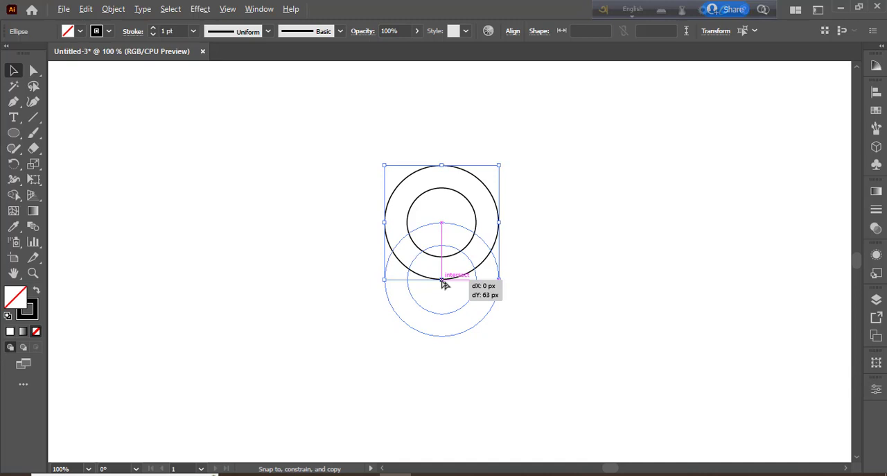
left_click_drag(444, 281, 444, 282)
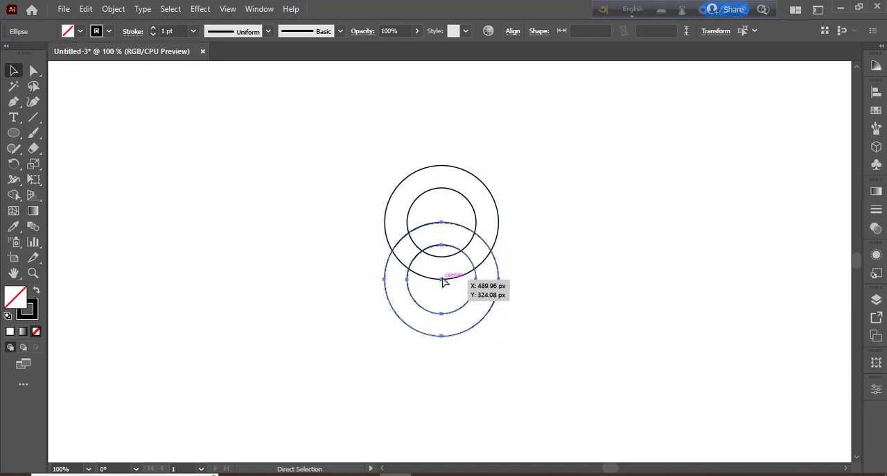
key("ctrl+d")
Step: Duplicate the column horizontally to the right so its inner circles touch the outer circles of the first column
left_click_drag(337, 164, 478, 404)
left_click_drag(441, 278, 535, 283)
left_click(626, 301)
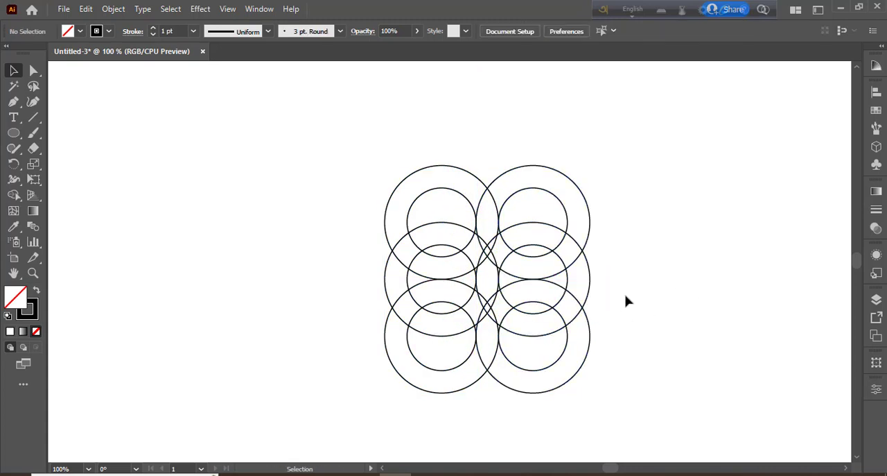
Step: Move the whole arrangement of circles slightly up and to the left
left_click_drag(357, 154, 634, 454)
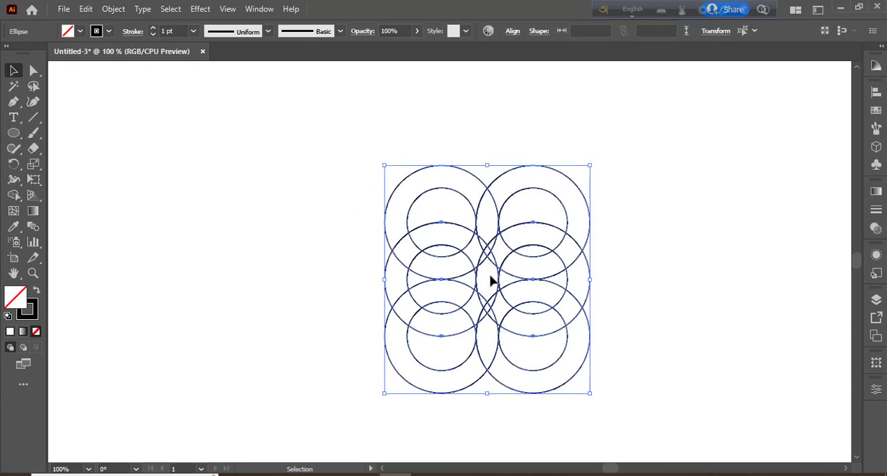
left_click_drag(326, 206, 356, 169)
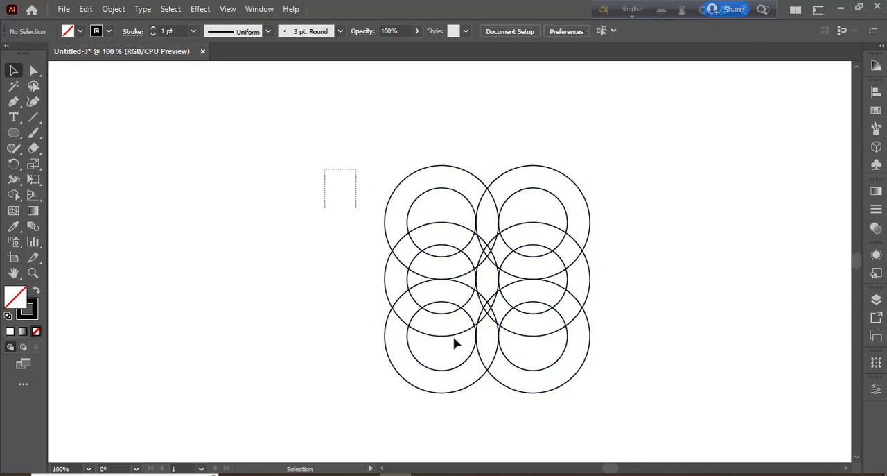
key("ctrl+a")
left_click_drag(491, 280, 462, 256)
left_click(659, 306)
Step: Draw a large circle from the arrangement's centre, just enclosing the four corner inner circles
left_click(13, 133)
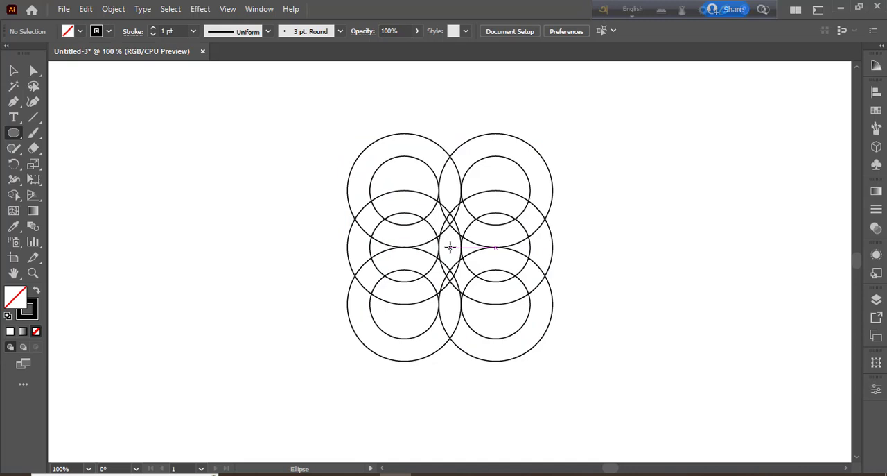
left_click_drag(450, 246, 540, 354)
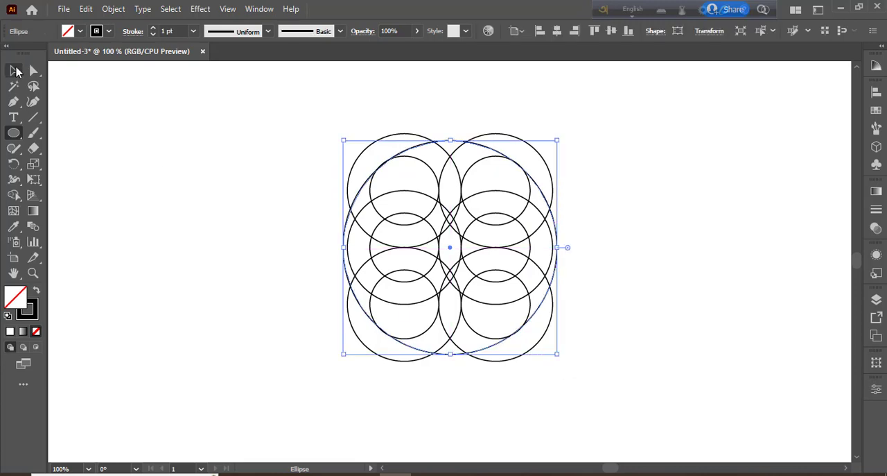
left_click(13, 70)
left_click(239, 230)
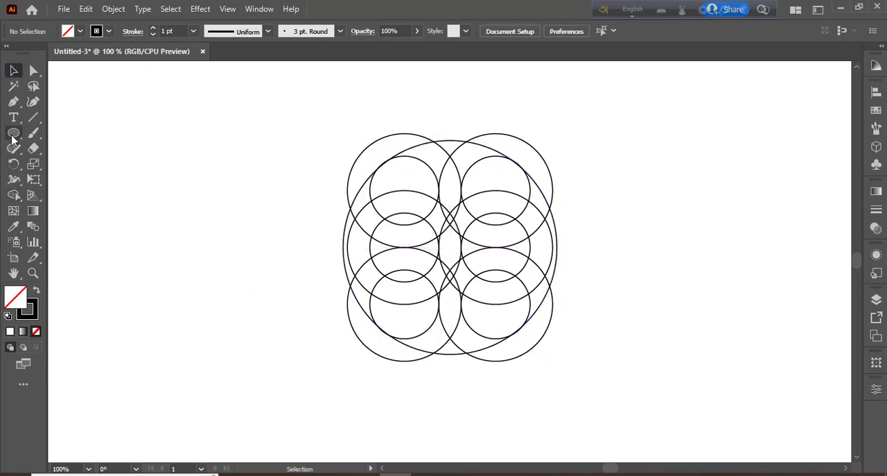
Step: Fill the large circle with orange and send it backward behind all the small circles
left_click(452, 139)
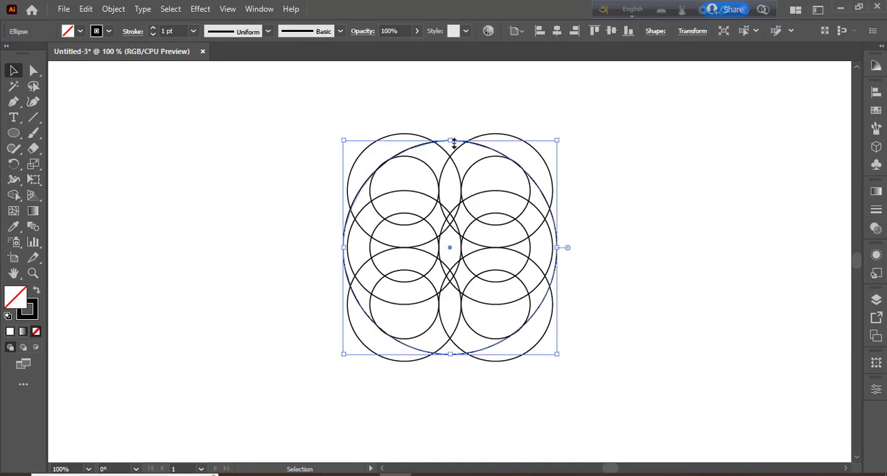
left_click(80, 31)
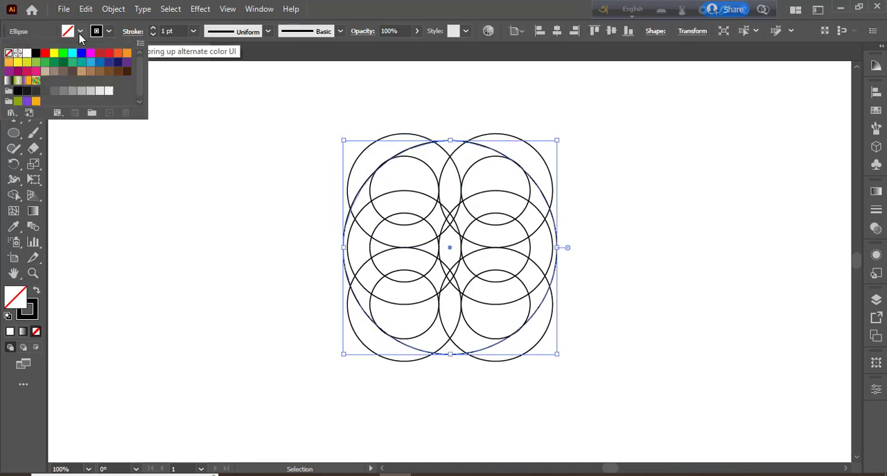
left_click(118, 53)
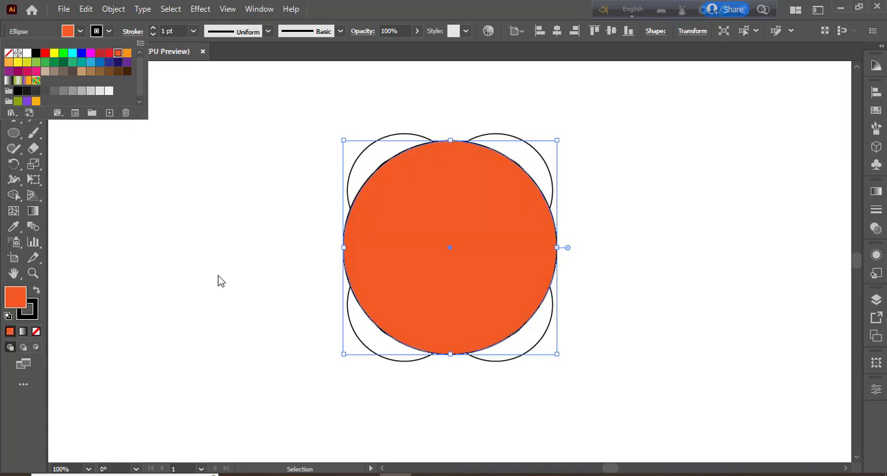
left_click(655, 441)
key("ctrl+bracketleft")
key("ctrl+bracketleft")
key("ctrl+bracketleft")
key("ctrl+bracketleft")
key("ctrl+bracketleft")
key("ctrl+bracketleft")
key("ctrl+bracketleft")
key("ctrl+bracketleft")
key("ctrl+bracketleft")
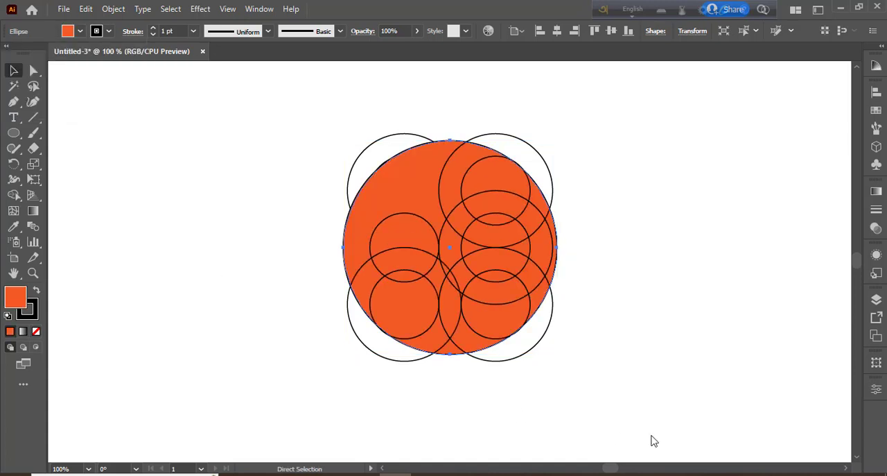
key("ctrl+bracketleft")
key("ctrl+bracketleft")
key("ctrl+bracketleft")
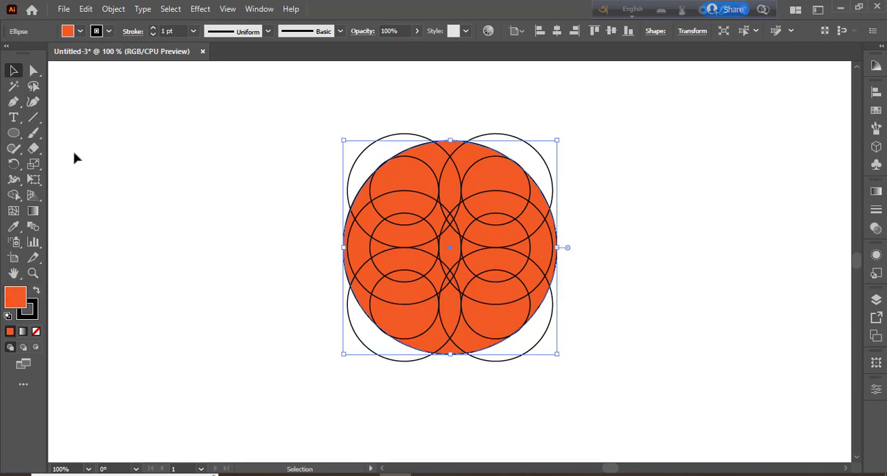
Step: Draw a vertical line up from the lowest point of each bottom inner circle to above the top circles
left_click(33, 118)
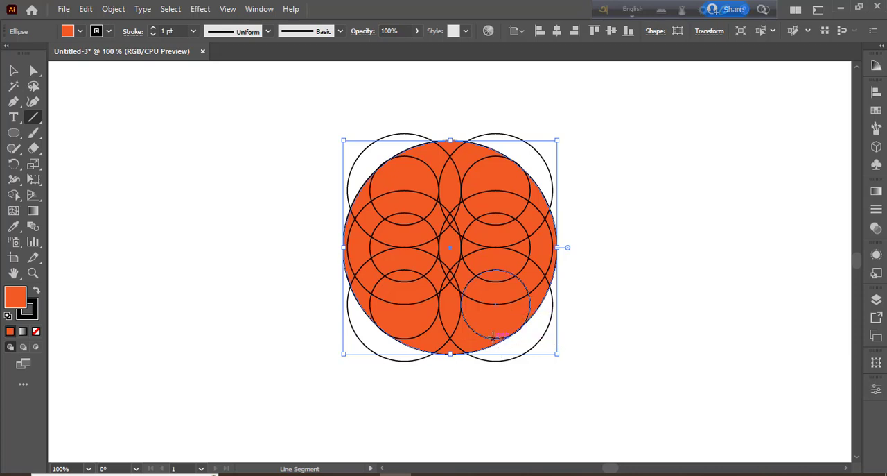
left_click(36, 331)
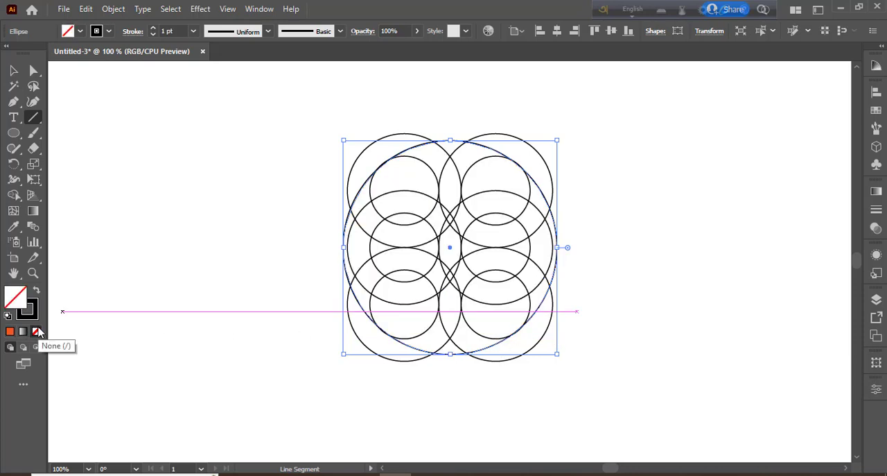
key("ctrl+z")
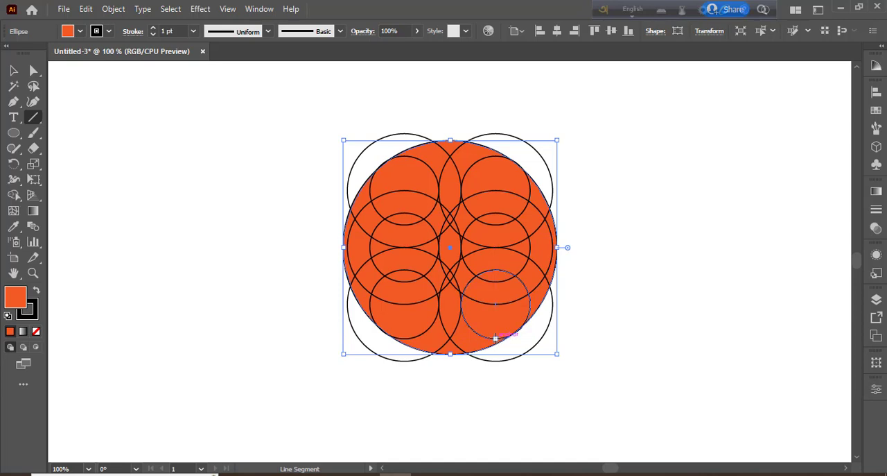
left_click_drag(495, 338, 495, 62)
scroll(620, 312, "down", 8)
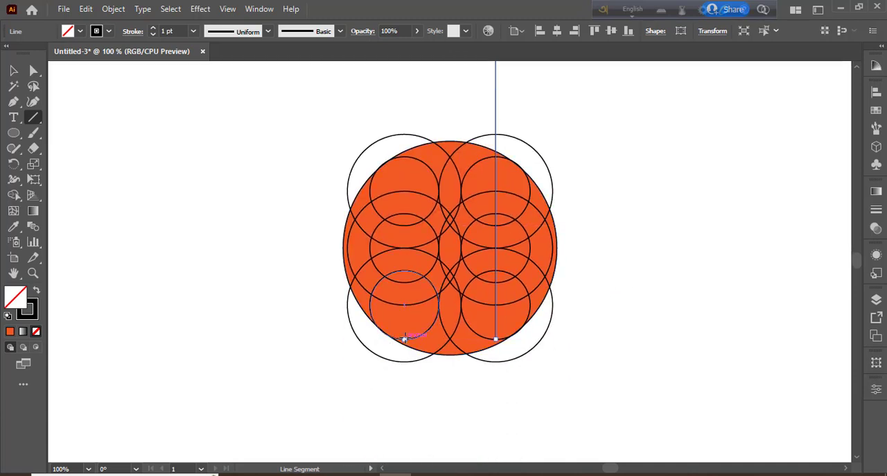
left_click_drag(404, 339, 405, 88)
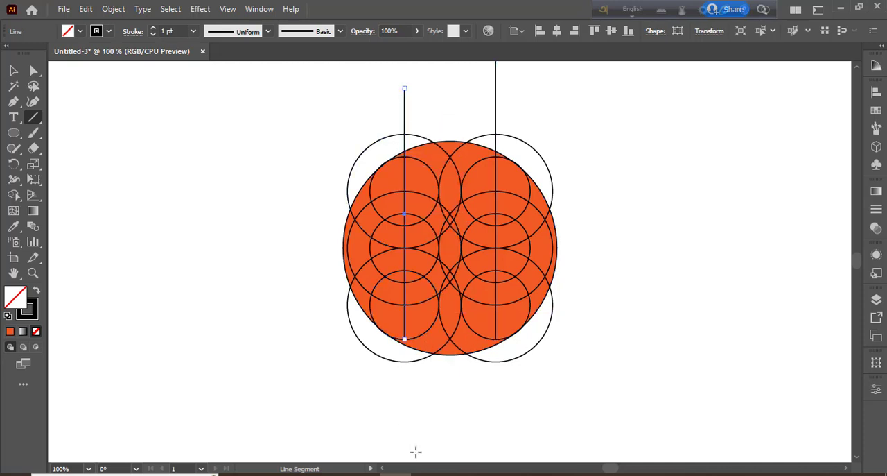
left_click(13, 70)
left_click(197, 212)
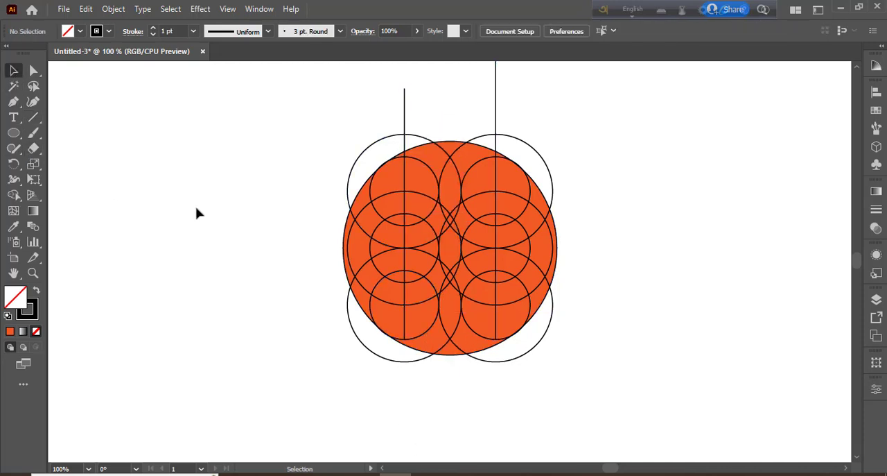
left_click_drag(277, 123, 694, 464)
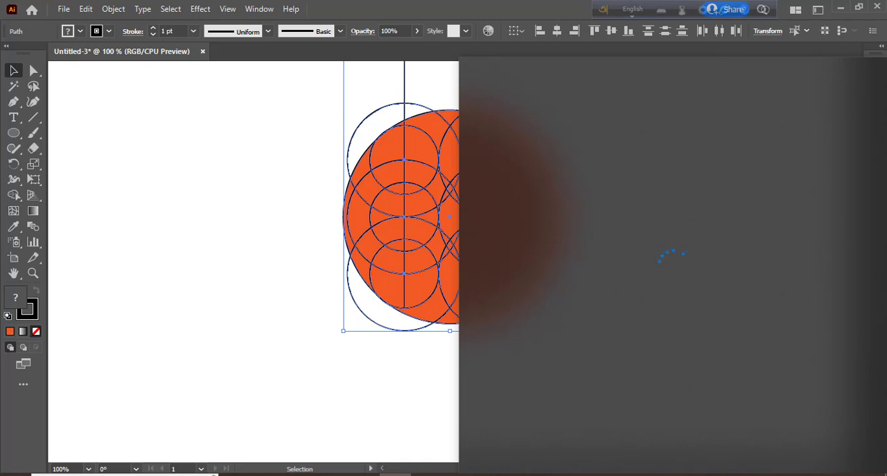
left_click(318, 340)
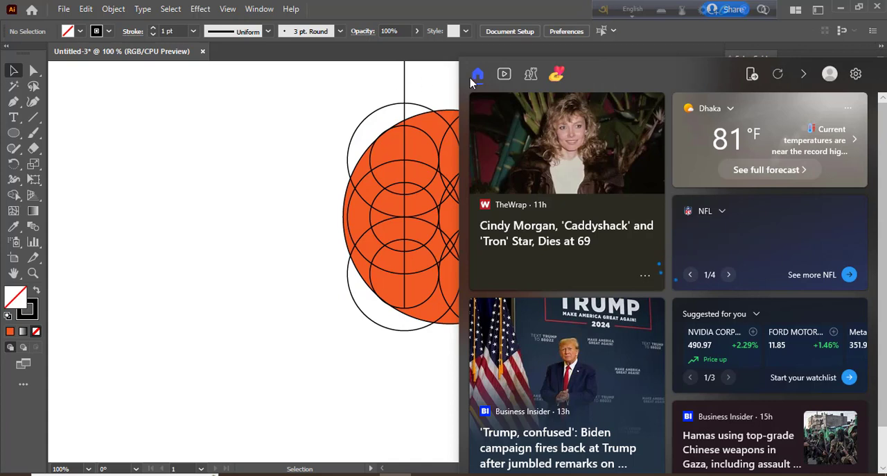
left_click(230, 300)
scroll(404, 329, "up", 3)
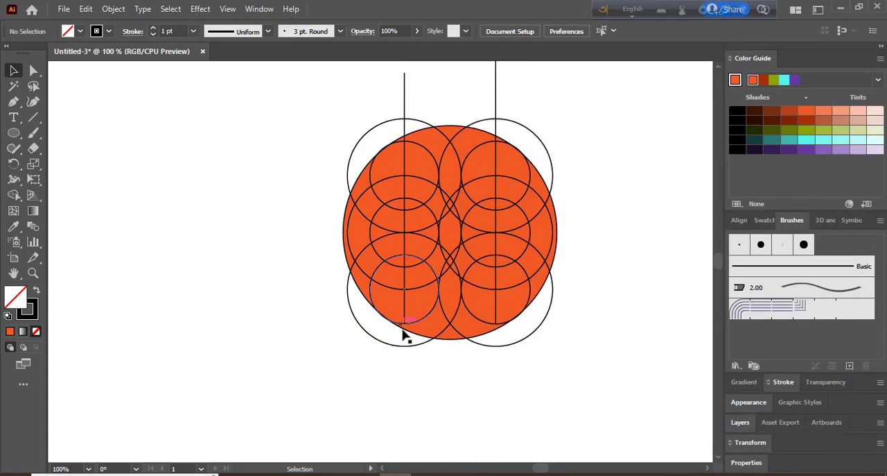
left_click_drag(618, 424, 309, 94)
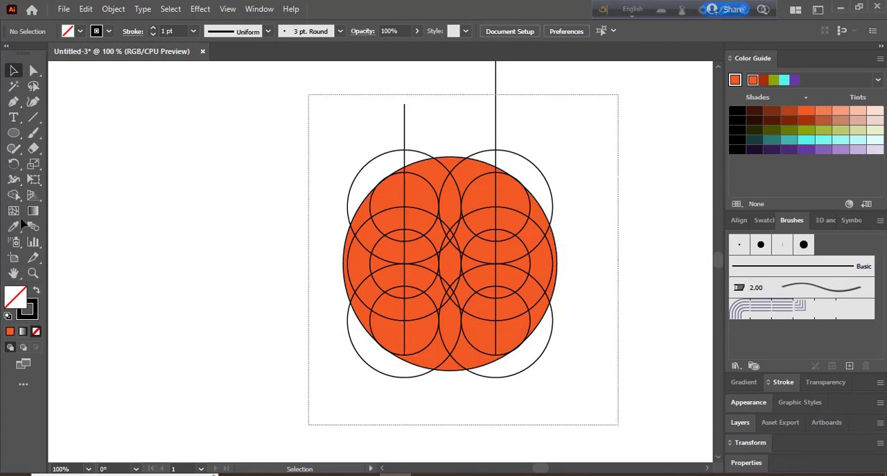
left_click(14, 195)
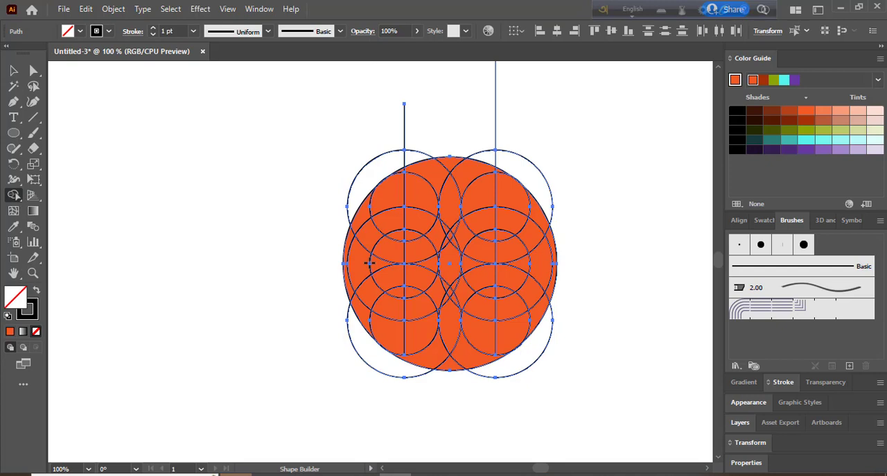
key("shift+x")
key("Left")
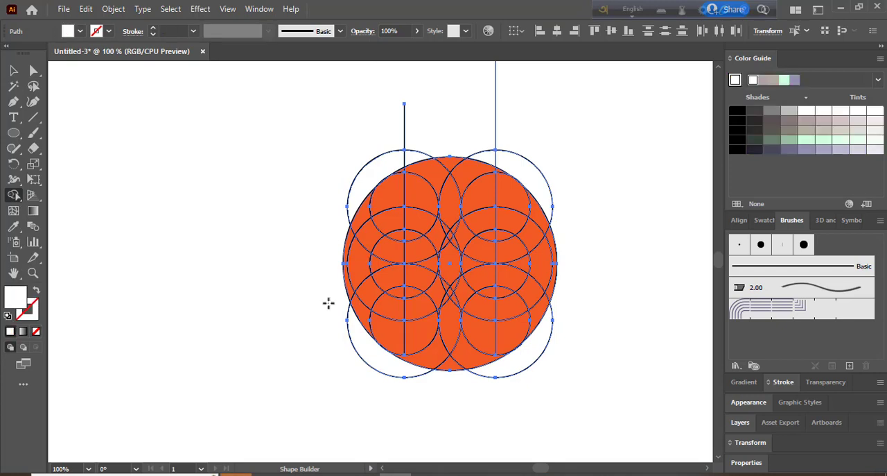
key("ctrl")
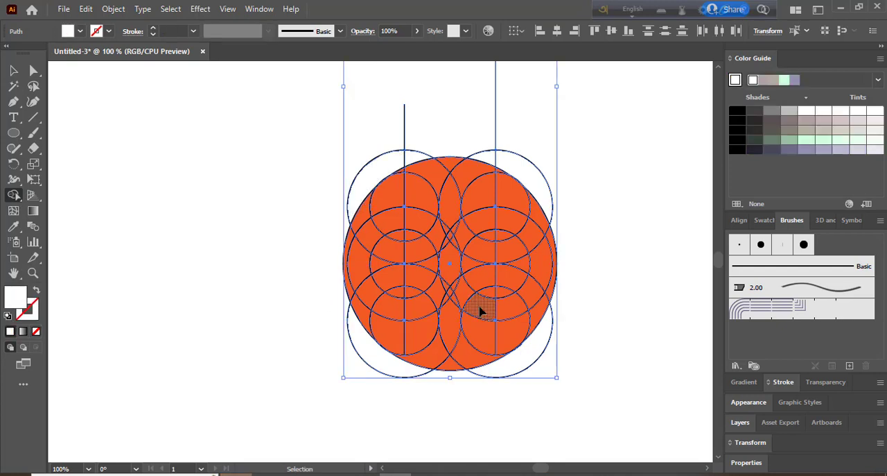
key("ctrl+plus")
left_click(79, 30)
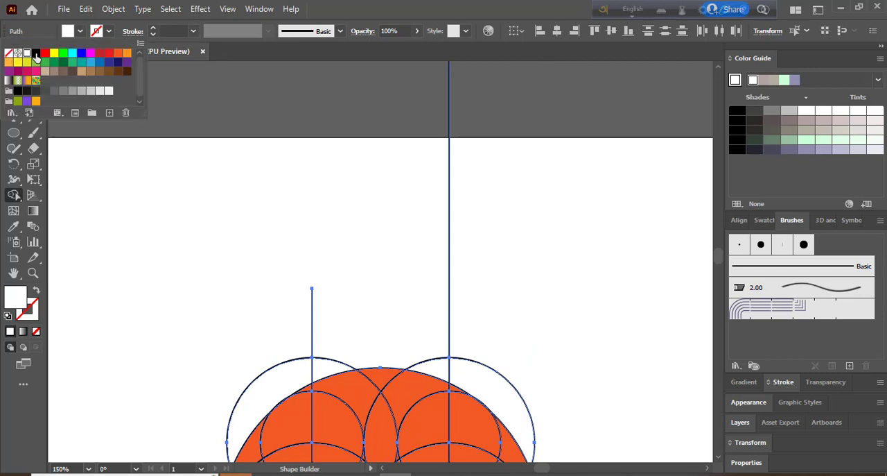
key("Right")
key("Escape")
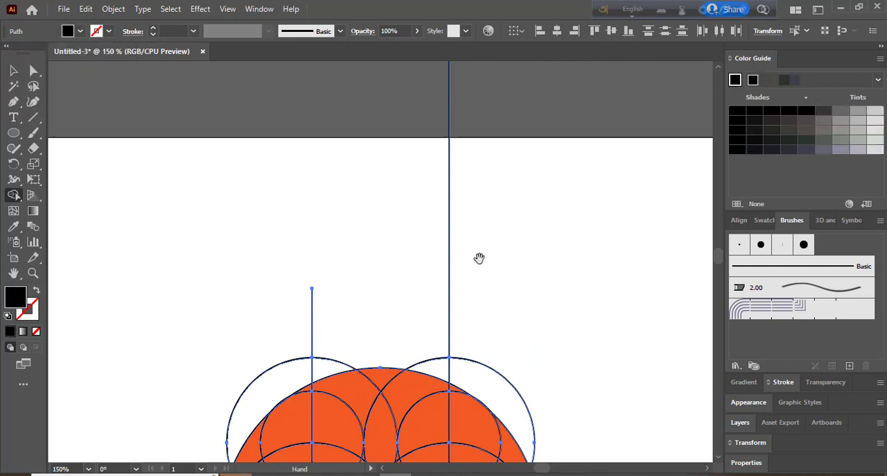
scroll(479, 257, "down", 5)
scroll(482, 267, "up", 1)
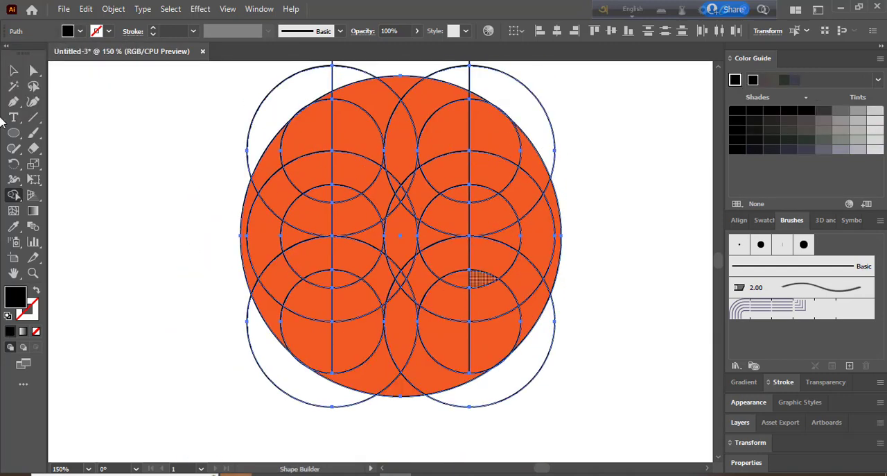
left_click(14, 70)
left_click(82, 163)
Step: Draw a horizontal line through the centres of the two top inner circles, extending beyond the orange disc on both sides
left_click(34, 118)
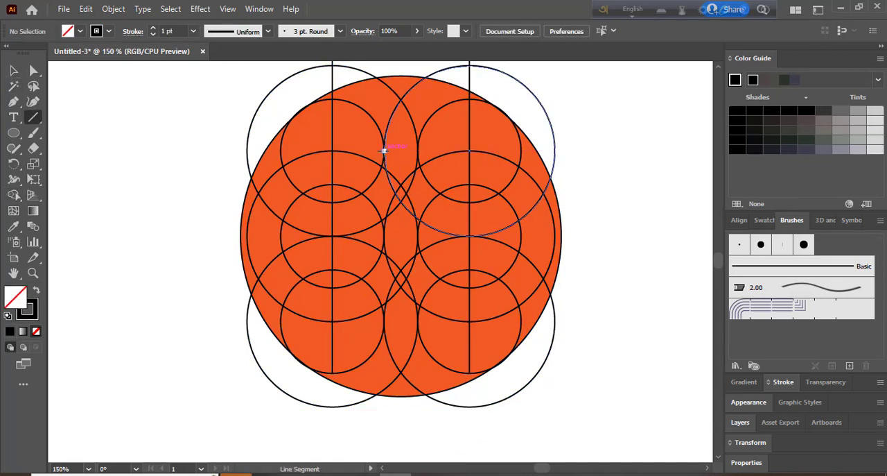
left_click_drag(383, 150, 611, 150)
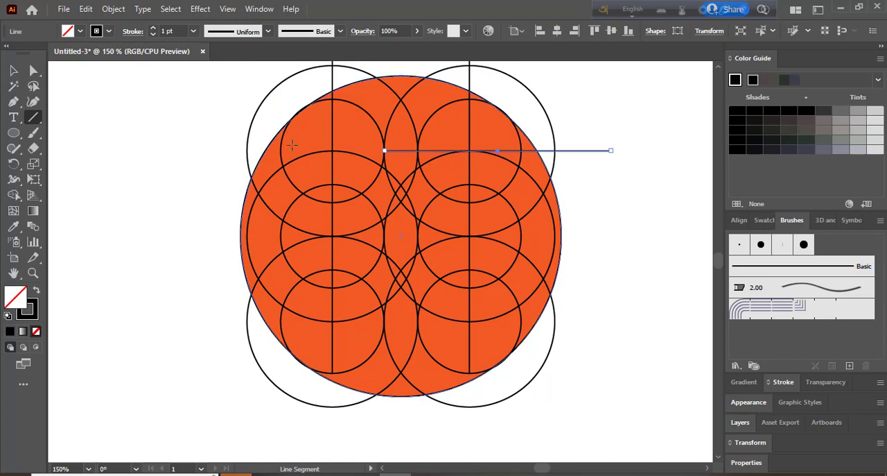
left_click_drag(384, 150, 216, 141)
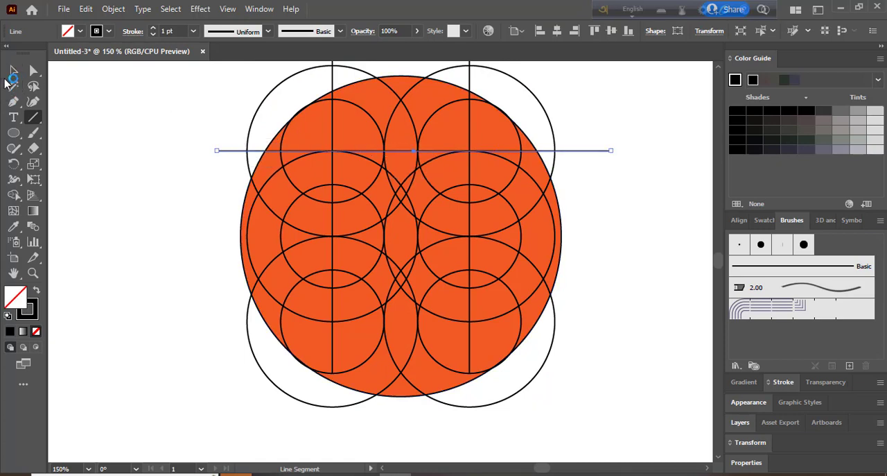
Step: Select all artwork and merge the trunk top and upper branch regions with the Shape Builder, using black fill and no stroke
left_click(14, 70)
left_click(166, 124)
left_click_drag(155, 89, 637, 407)
left_click(13, 195)
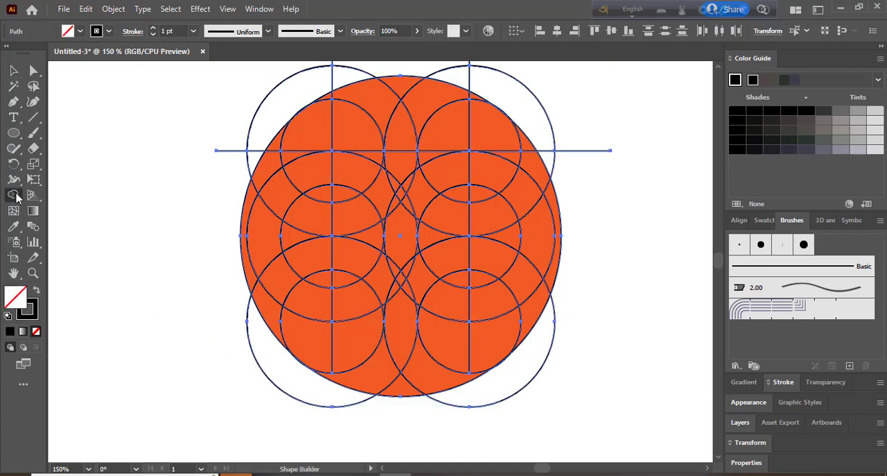
left_click(36, 291)
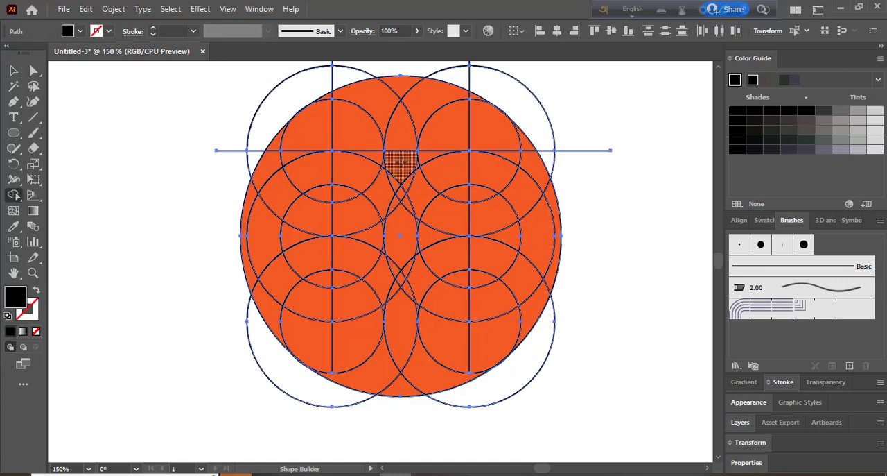
mouse_move(401, 161)
left_mouse_down()
mouse_move(457, 212)
mouse_move(405, 202)
mouse_move(397, 171)
mouse_move(359, 212)
left_mouse_up()
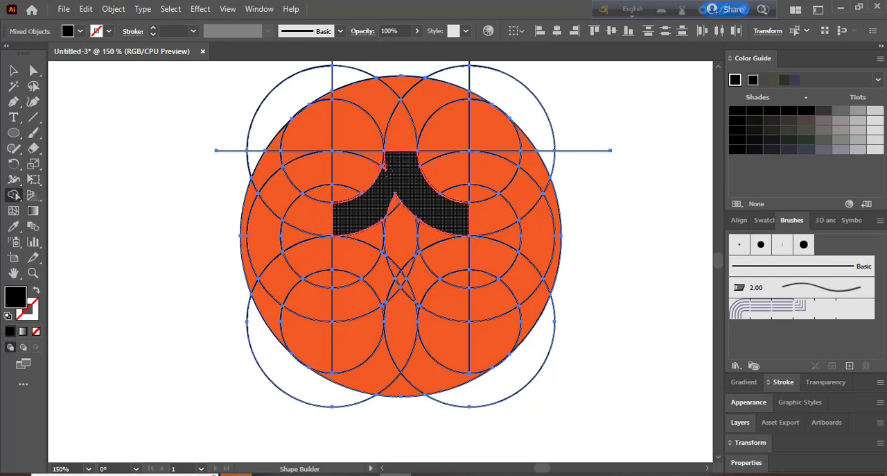
left_click(392, 166)
Step: Merge the lower trunk, the middle branches and the curved base regions on both sides into the black tree shape
mouse_move(399, 190)
left_mouse_down()
mouse_move(395, 223)
mouse_move(410, 266)
mouse_move(455, 299)
left_mouse_up()
left_click_drag(400, 254, 354, 292)
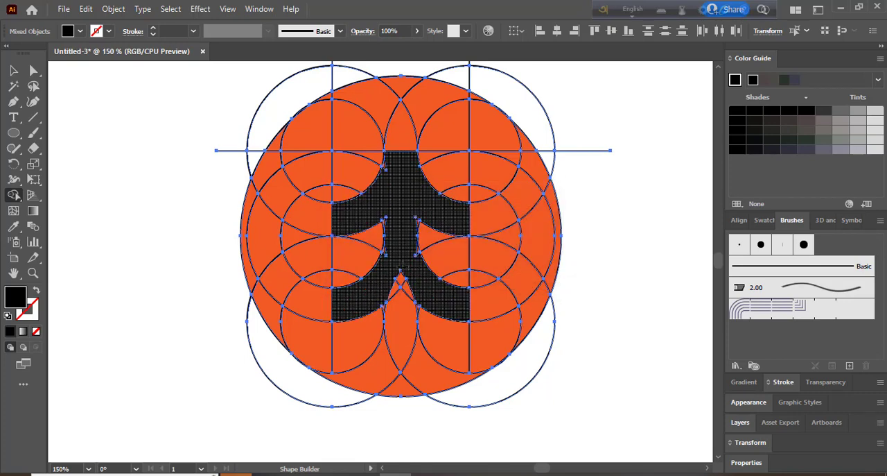
left_click_drag(400, 272, 422, 363)
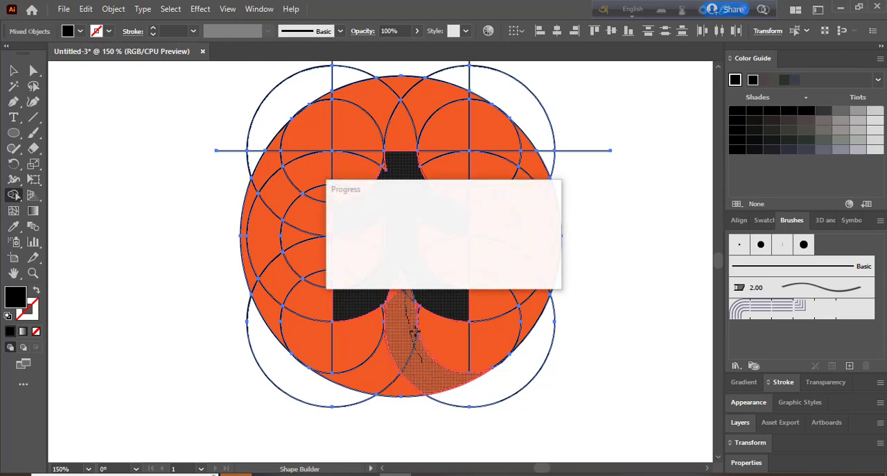
mouse_move(393, 287)
left_mouse_down()
mouse_move(394, 339)
mouse_move(383, 368)
left_mouse_up()
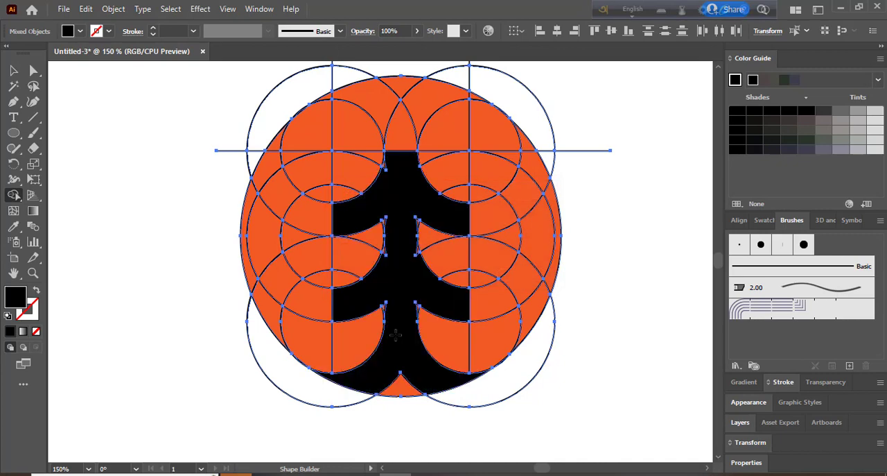
Step: Merge the thin orange slivers on both sides of the trunk, just below the upper branches, into the black tree
key("ctrl+equal")
key("ctrl+equal")
key("ctrl+equal")
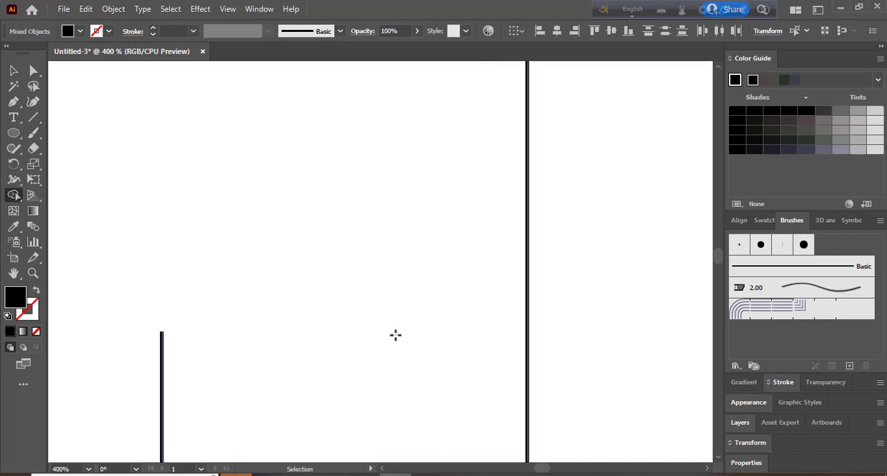
key("space")
scroll(404, 334, "down", 10)
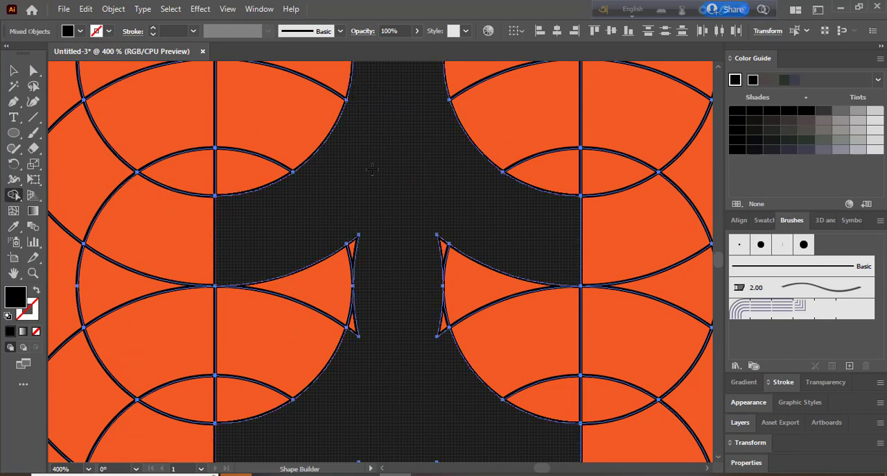
left_click(428, 299)
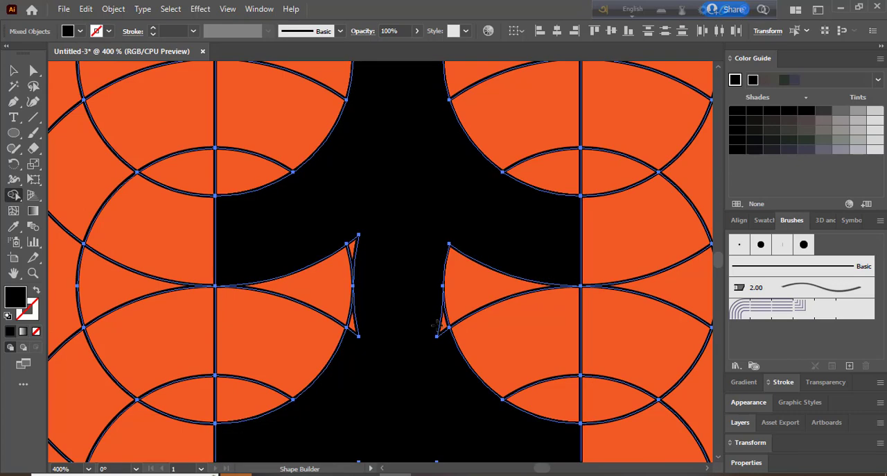
left_click_drag(377, 323, 352, 325)
left_click_drag(365, 243, 364, 265)
Step: Merge the remaining orange slivers on both sides of the trunk, just below the middle branches, into the black tree
key("space")
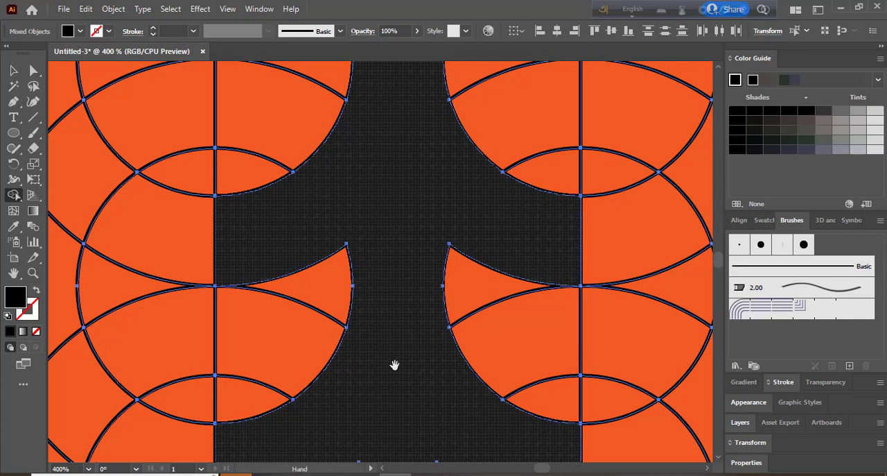
left_click_drag(394, 365, 370, 226)
mouse_move(437, 353)
left_mouse_down()
mouse_move(435, 260)
mouse_move(418, 249)
left_mouse_up()
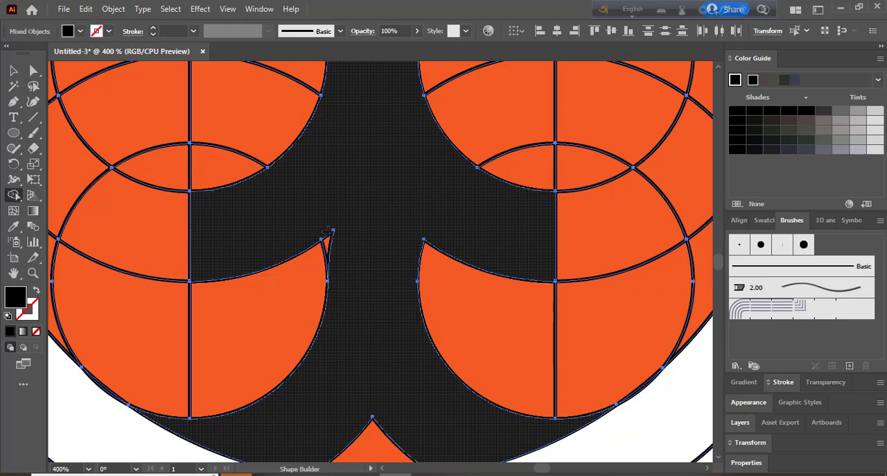
left_click_drag(329, 229, 326, 239)
key("ctrl+z")
scroll(338, 292, "down", 2)
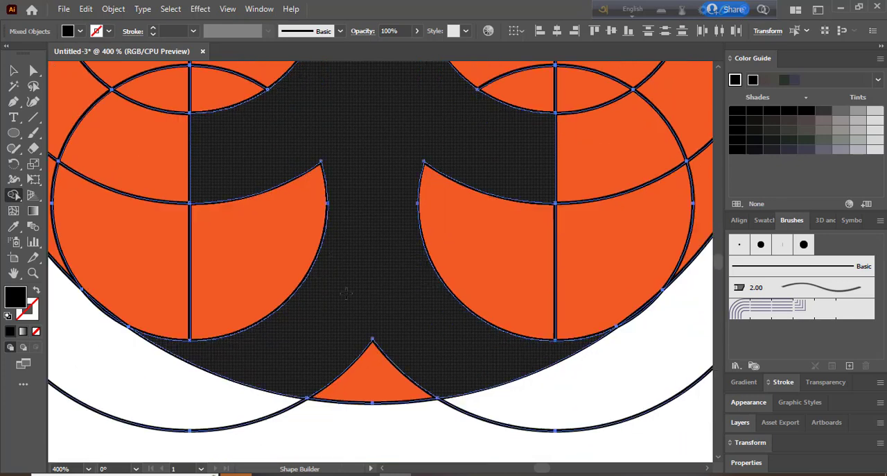
Step: Delete the inner and outer construction circles at the disc's upper left and the outer circle at its upper right
key("ctrl+minus")
key("ctrl+minus")
key("ctrl+minus")
key("ctrl+minus")
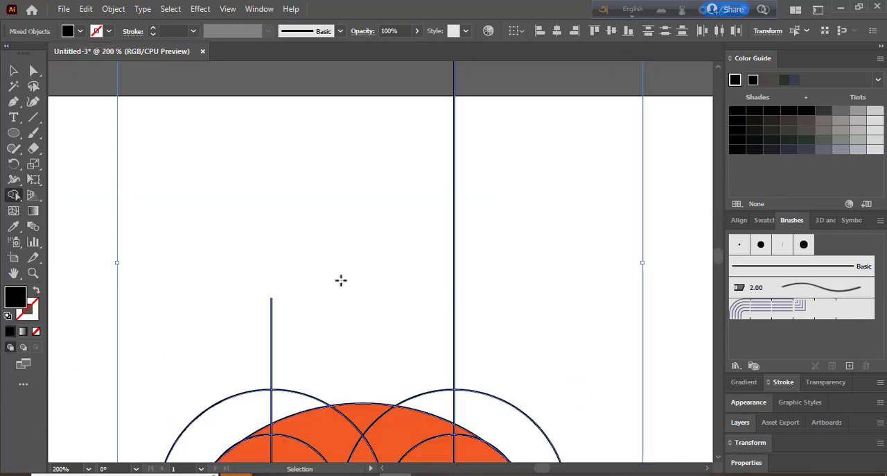
left_click_drag(386, 303, 430, 104)
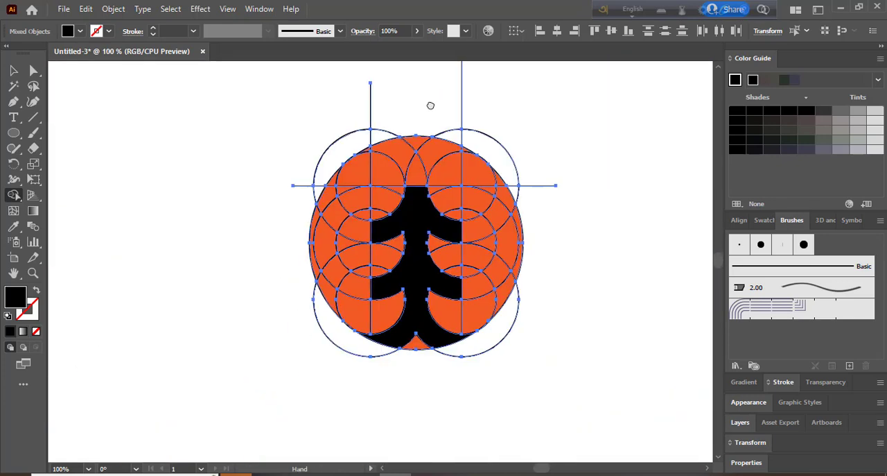
key("v")
left_click(85, 185)
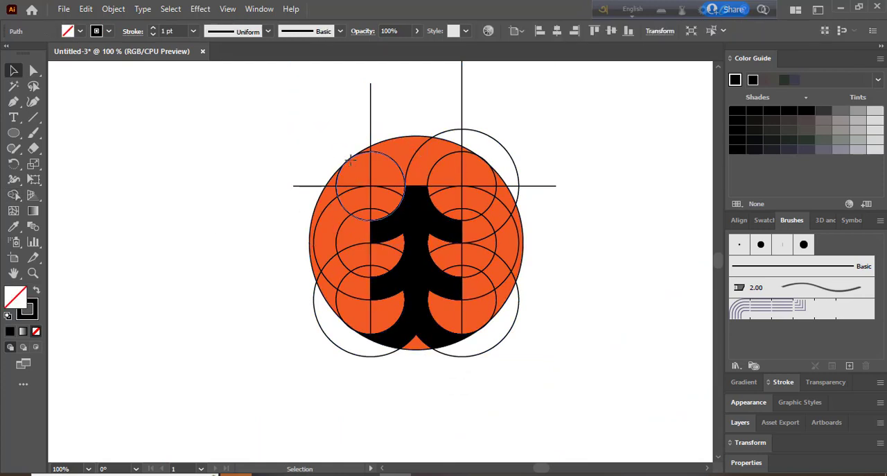
left_click(378, 152)
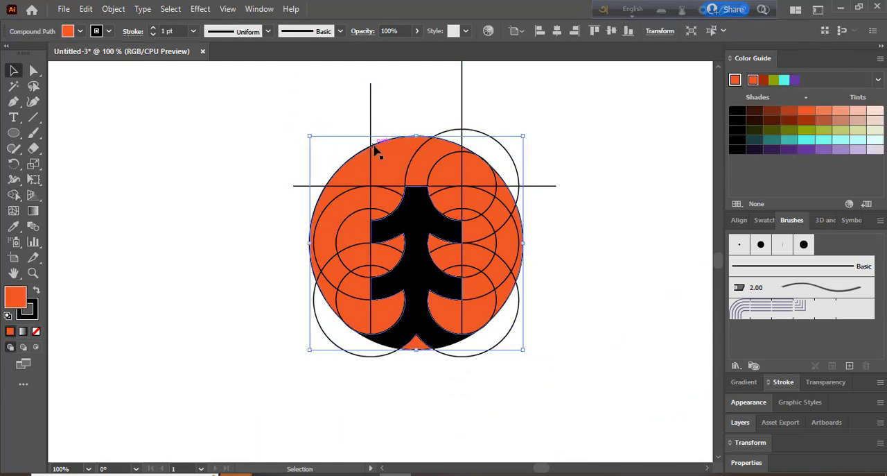
left_click(506, 131)
left_click(496, 145)
key("Delete")
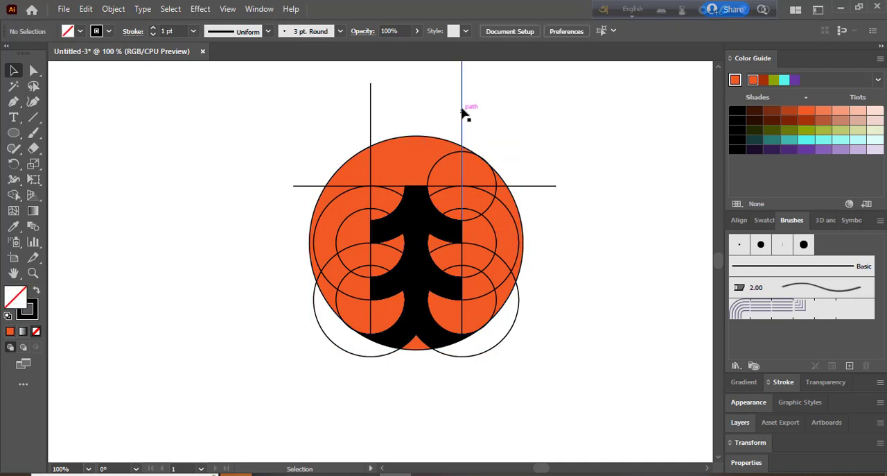
Step: Delete the upper part of the right vertical line and the part of the horizontal line right of the tree
left_click(463, 121)
key("Delete")
left_click(539, 186)
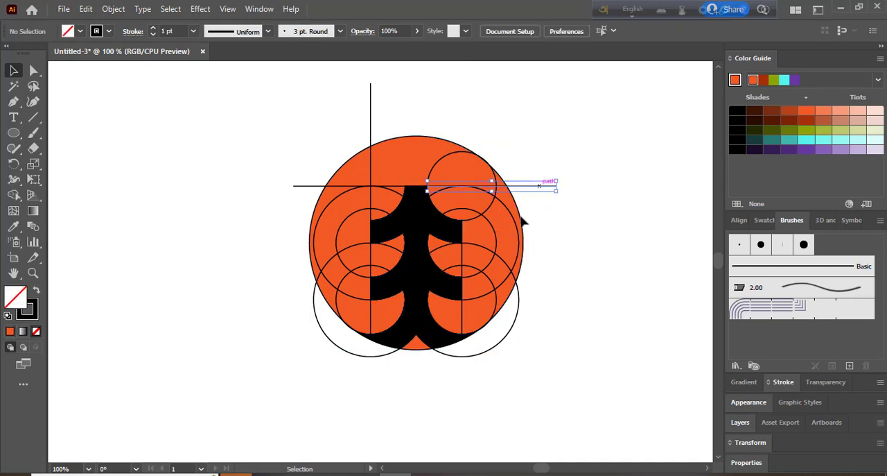
key("Delete")
Step: Delete the remaining construction circles on the tree's right side, from the upper inner circle to the bottom pair
left_click(491, 204)
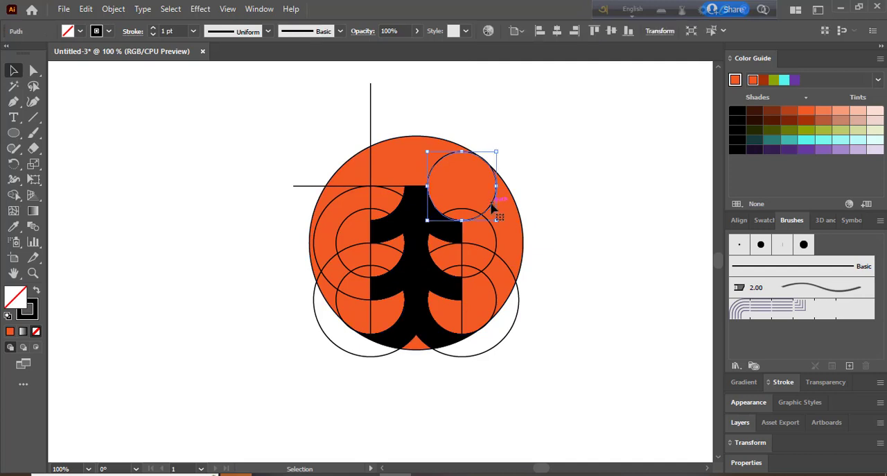
key("Delete")
left_click(494, 233)
key("Delete")
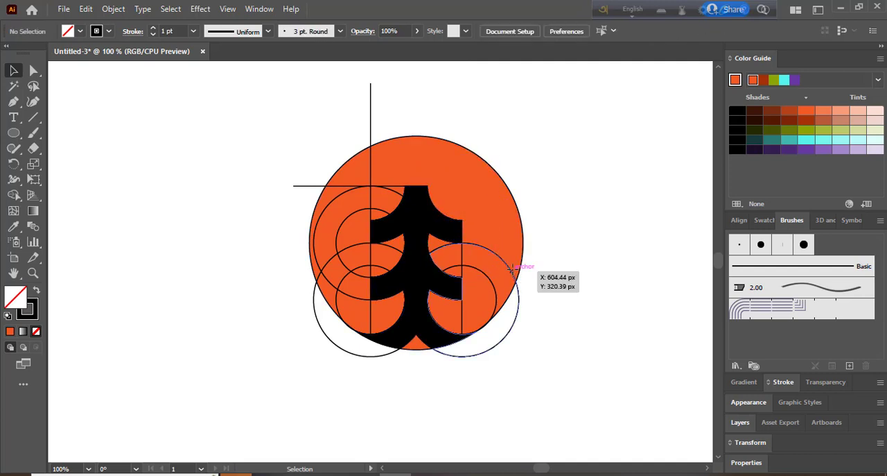
left_click(516, 300)
key("Delete")
left_click(495, 291)
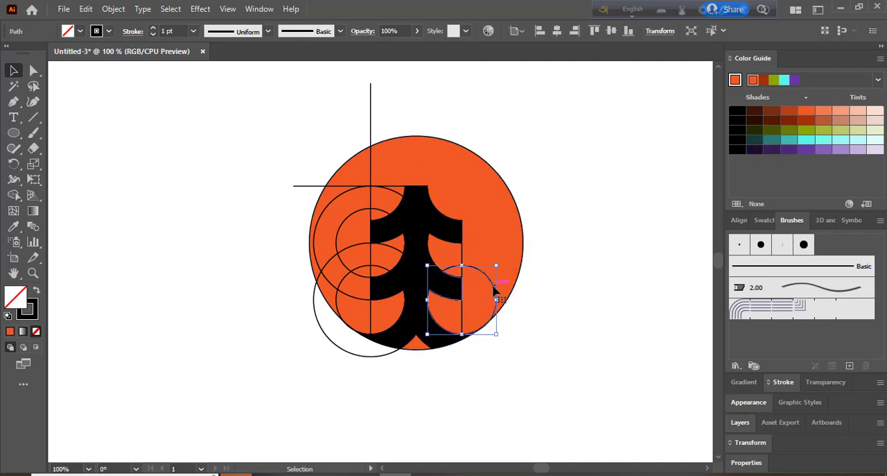
key("Delete")
Step: Delete the leftover vertical line segments between and below the tree's right branches
left_click(464, 265)
key("Delete")
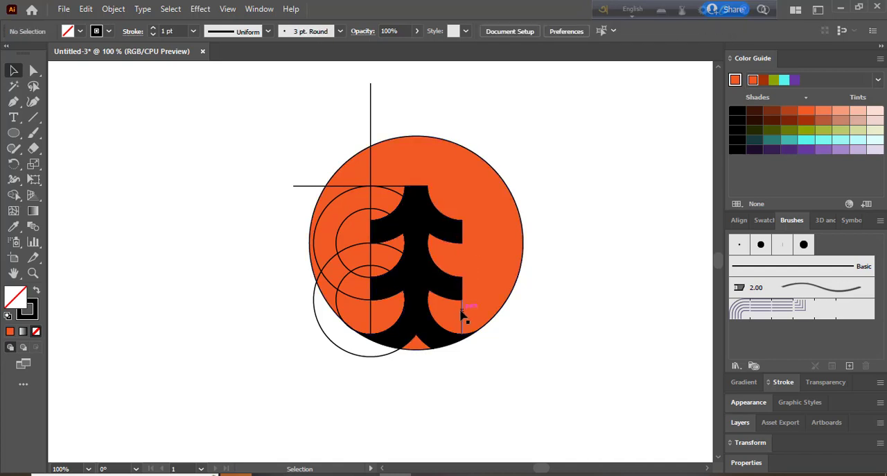
left_click(464, 330)
key("Delete")
Step: Delete the remaining construction circles on the tree's left side, from the bottom outer circle to the upper pair
left_click(393, 355)
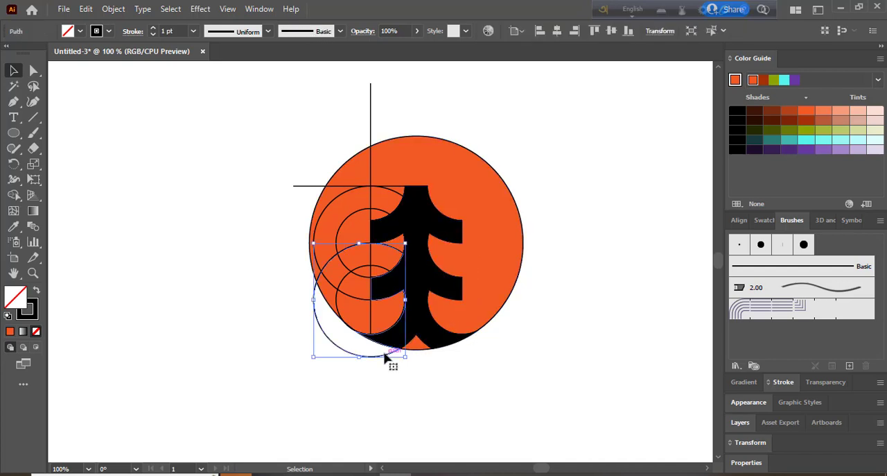
key("Delete")
left_click(341, 295)
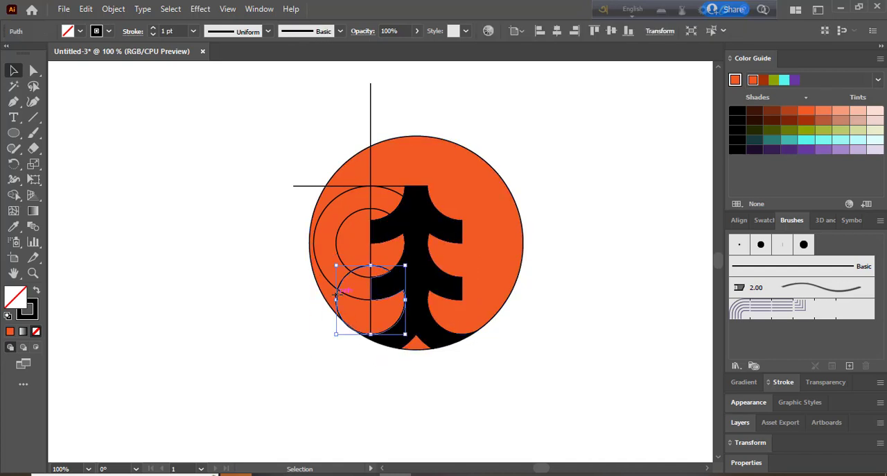
key("Delete")
left_click(345, 283)
key("Delete")
Step: Delete the left vertical line segments beside the tree's branches and the horizontal line left of the treetop
left_click(370, 274)
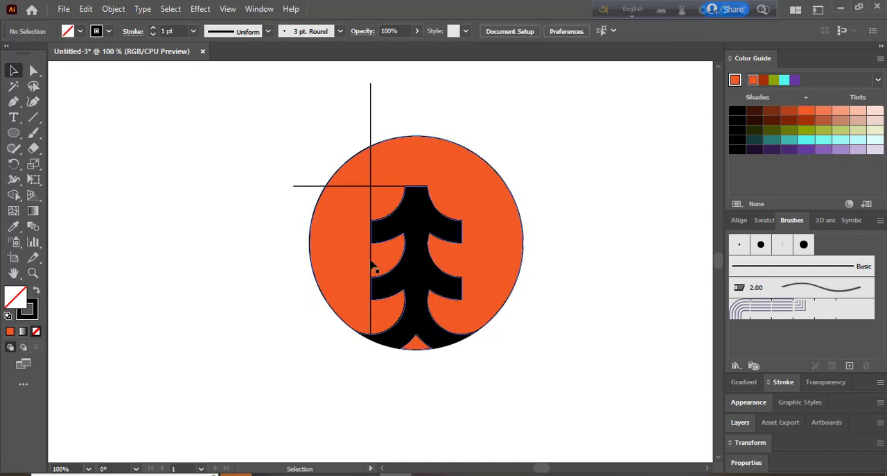
key("Delete")
left_click(371, 203)
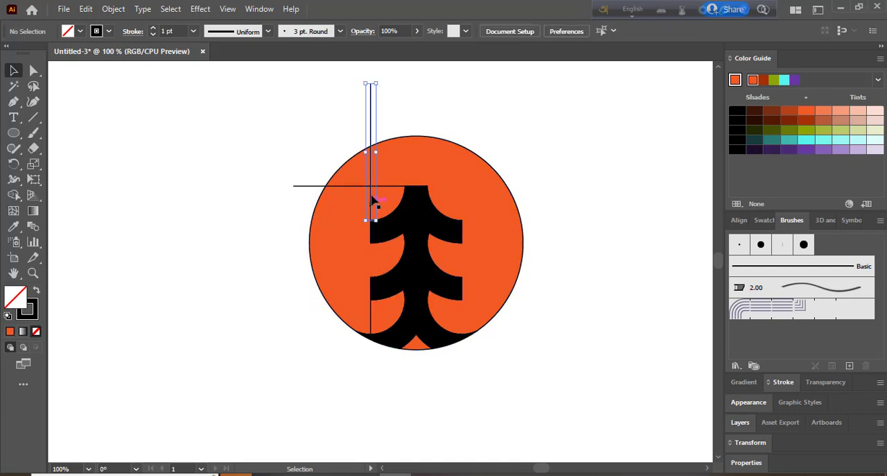
key("Delete")
left_click(382, 186)
key("Delete")
left_click(372, 313)
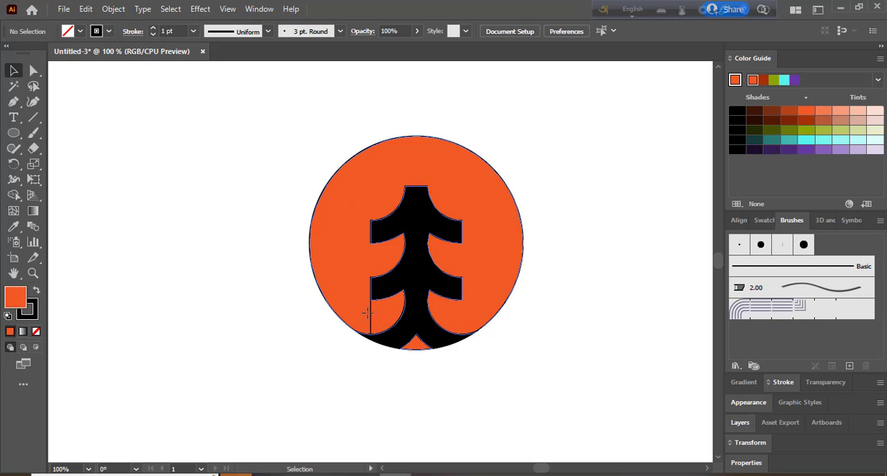
left_click(332, 361)
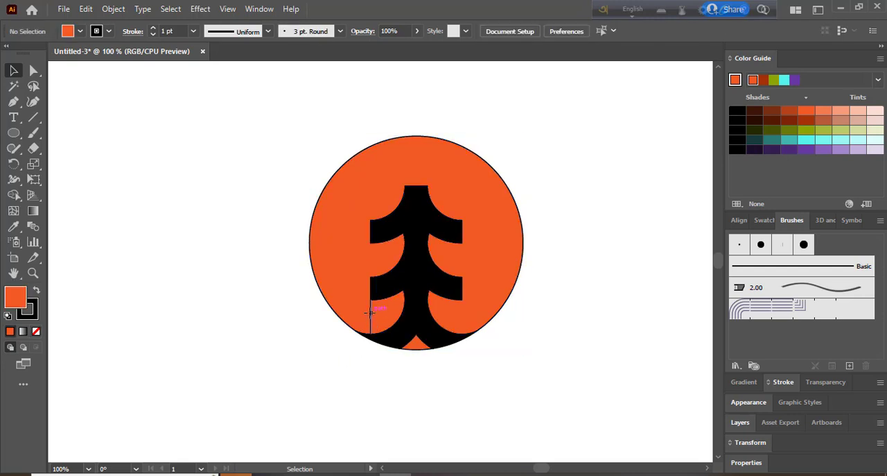
left_click(371, 312)
key("Delete")
Step: Remove the black outline from the orange disc by setting its stroke to None, keeping the orange fill
left_click(415, 350)
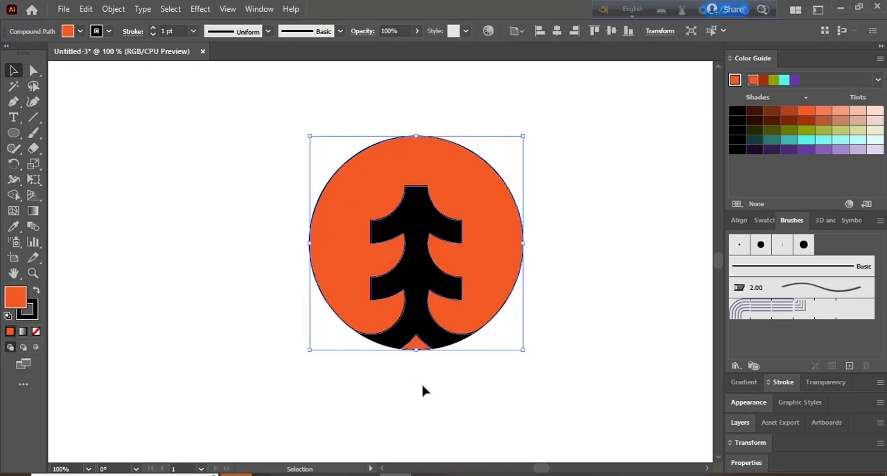
left_click(36, 332)
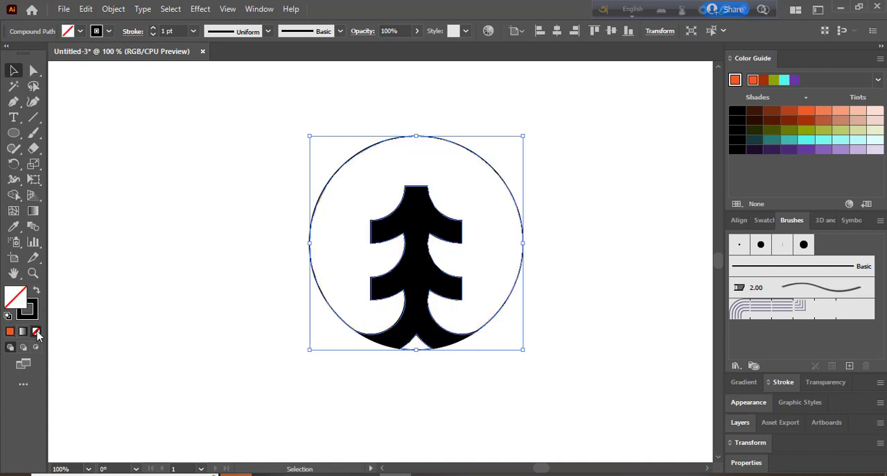
key("ctrl+z")
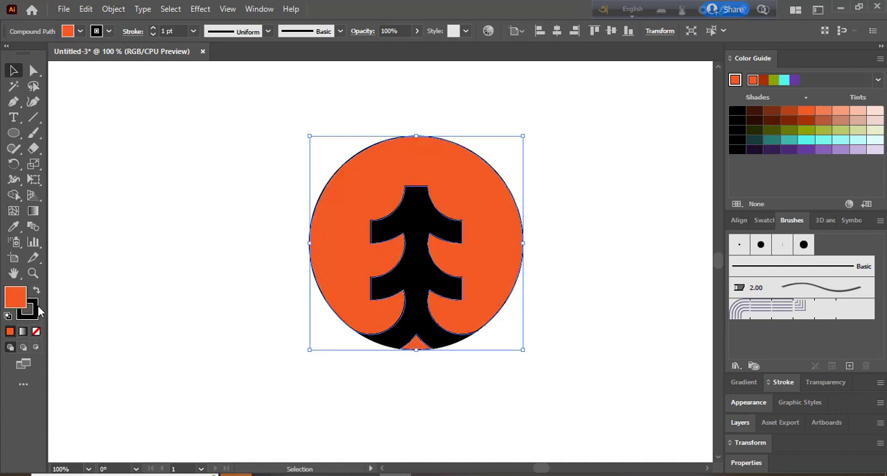
left_click(36, 309)
left_click(36, 331)
left_click(552, 332)
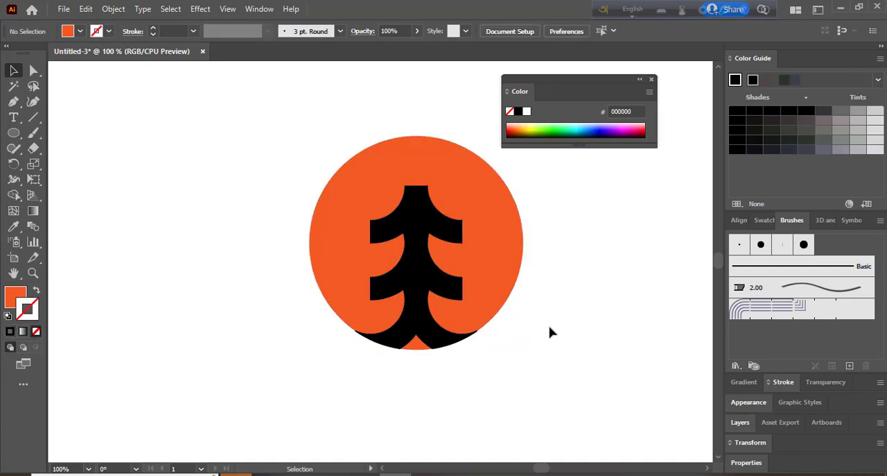
left_click(652, 79)
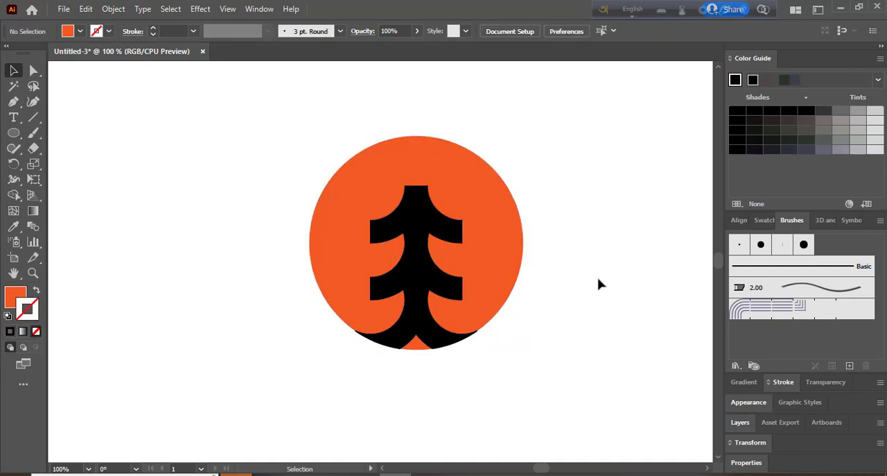
left_click_drag(277, 158, 555, 415)
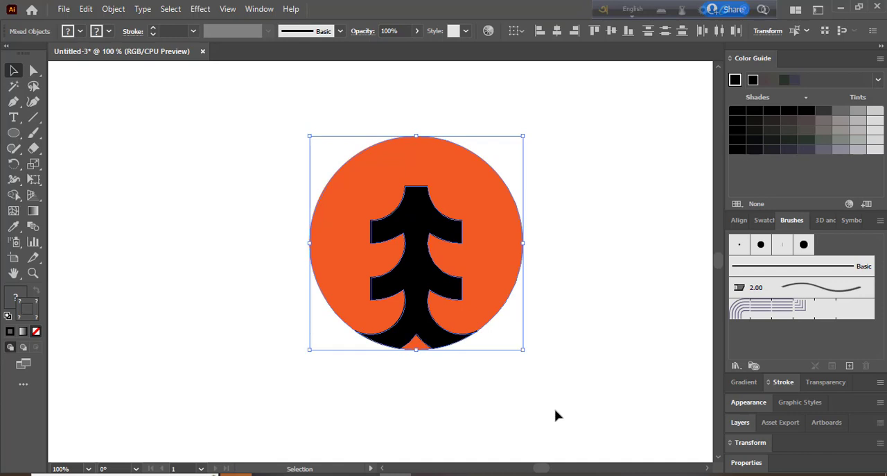
left_click(611, 338)
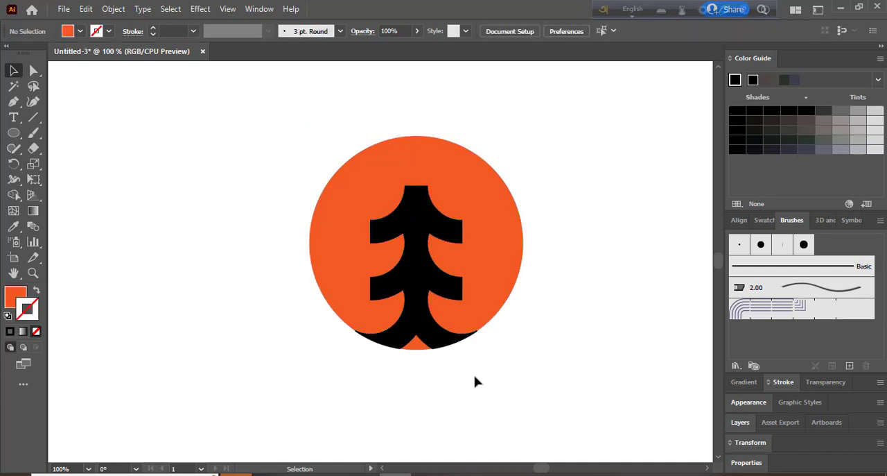
Step: Apply a Drop Shadow effect to the black tree with Multiply mode, 75% opacity, 7 px X and Y offsets and 5 px blur
left_click(430, 229)
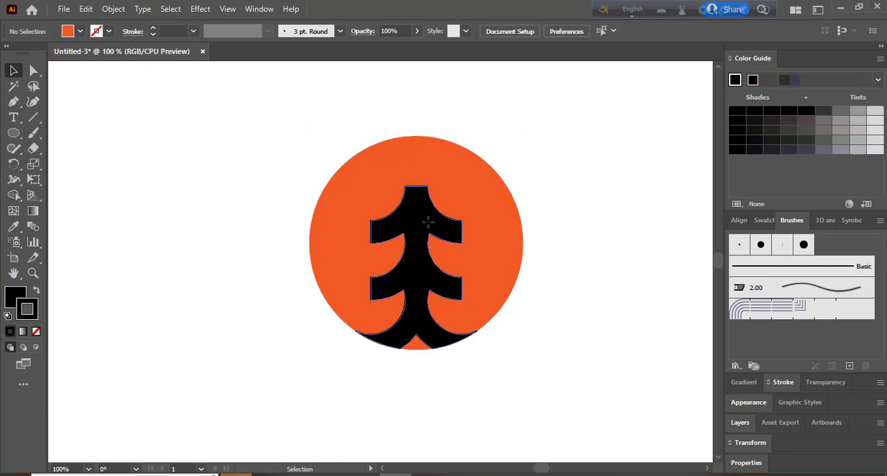
left_click(200, 9)
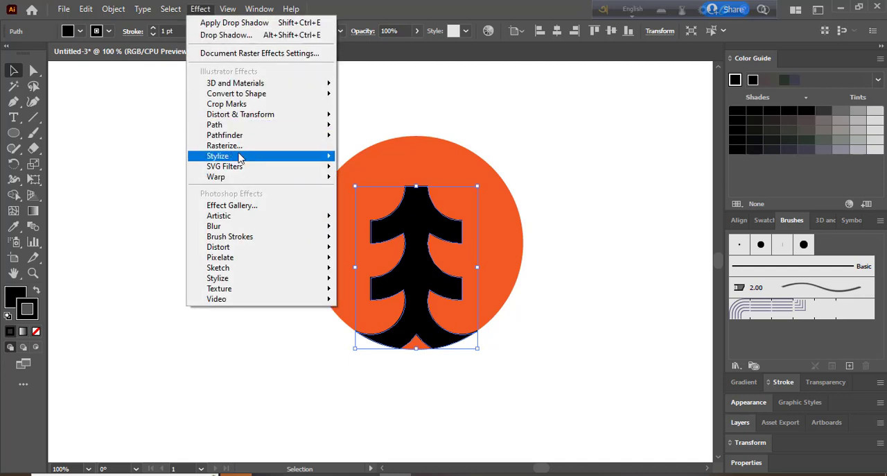
mouse_move(297, 157)
left_click(382, 157)
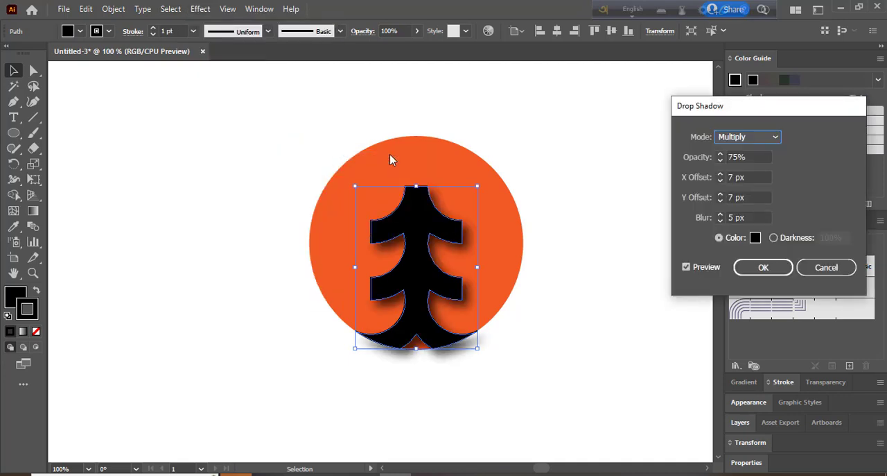
left_click(777, 270)
left_click(577, 308)
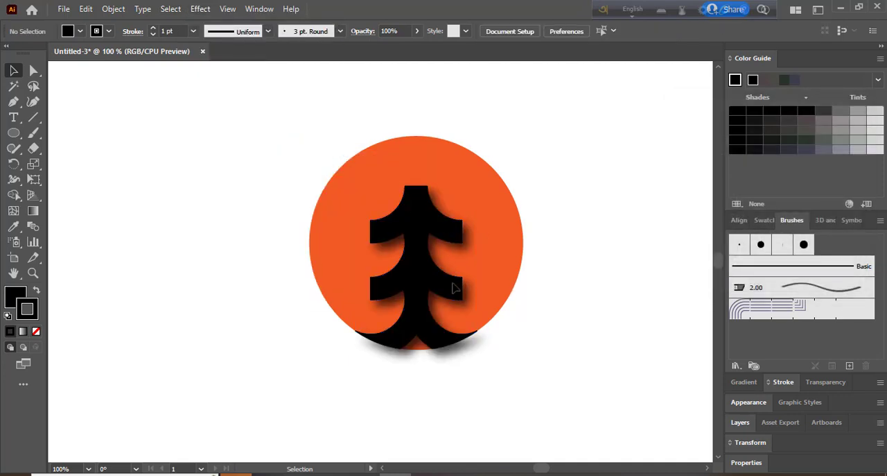
Step: Scale the disc and tree together about their centre to about half size and move them horizontally to the right
left_click_drag(265, 149, 561, 382)
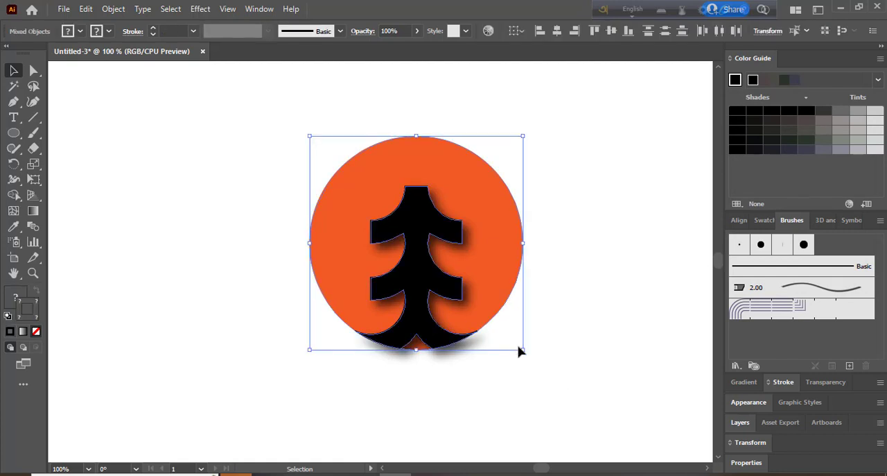
left_click_drag(524, 350, 476, 301)
left_click(485, 362)
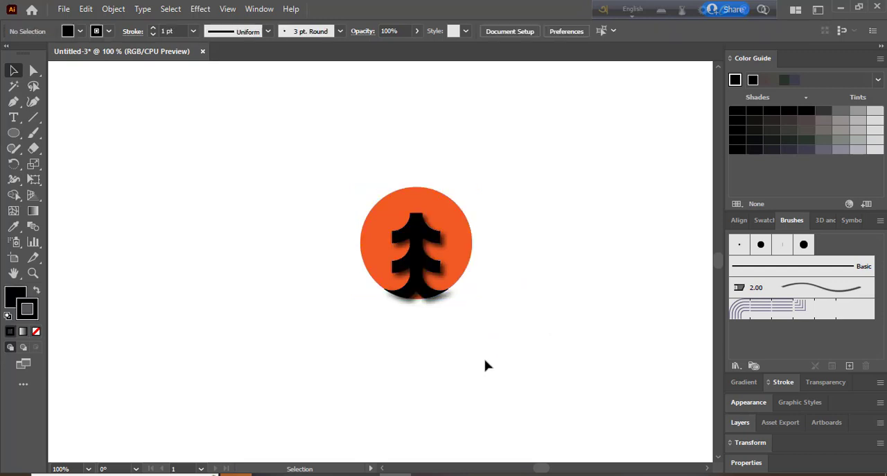
left_click_drag(312, 176, 523, 359)
left_click_drag(420, 256, 559, 254)
left_click(585, 389)
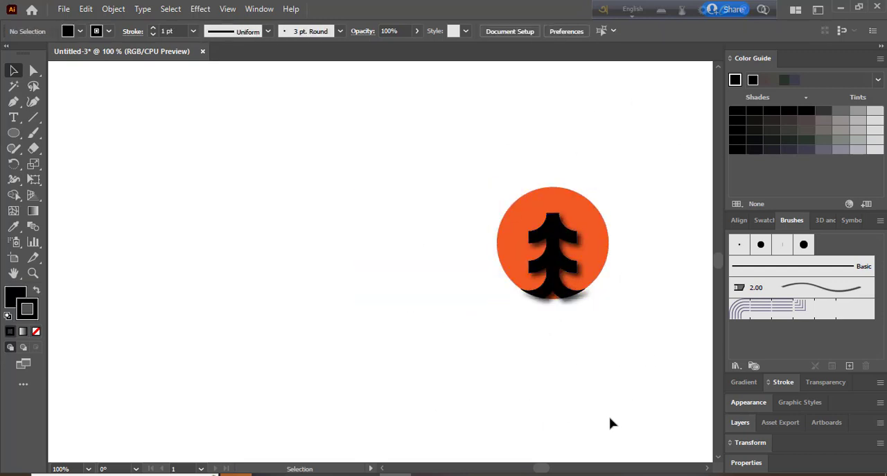
Step: Place a text object below the orange disc and set its font to Montserrat Black
left_click(13, 117)
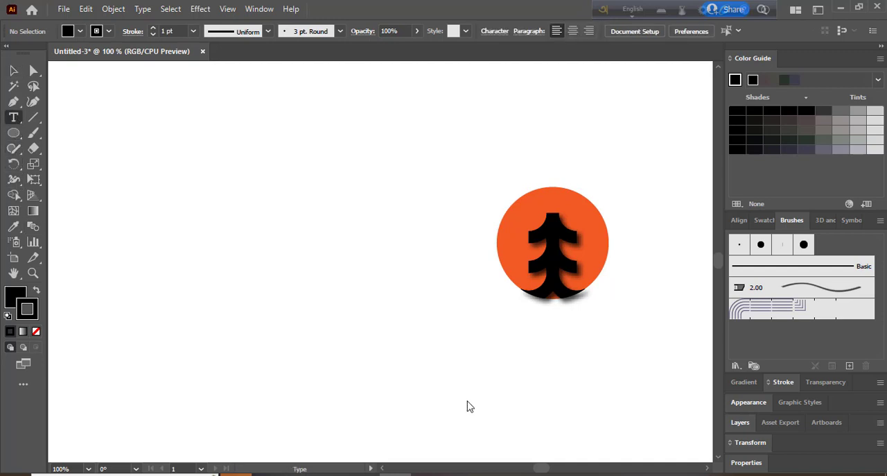
left_click(515, 362)
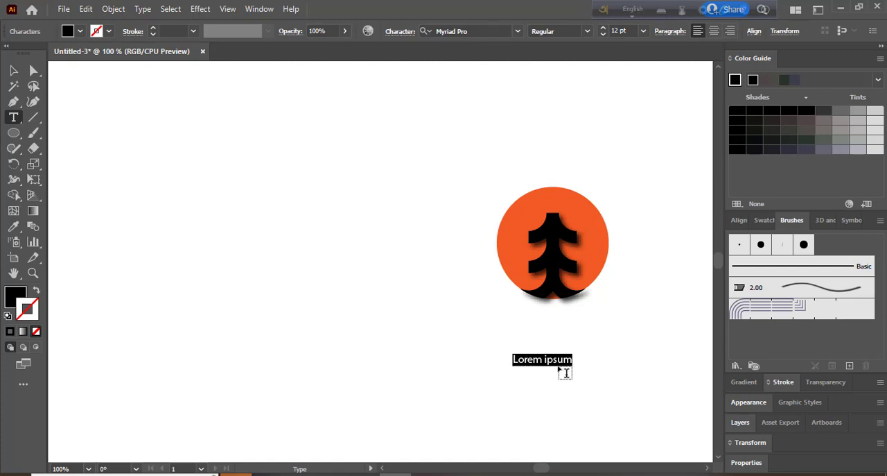
type("LOGO DESIGN")
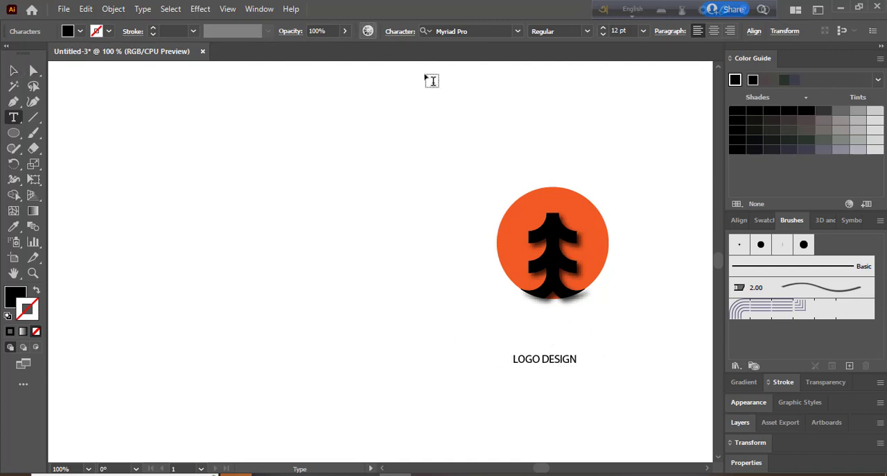
key("ctrl+z")
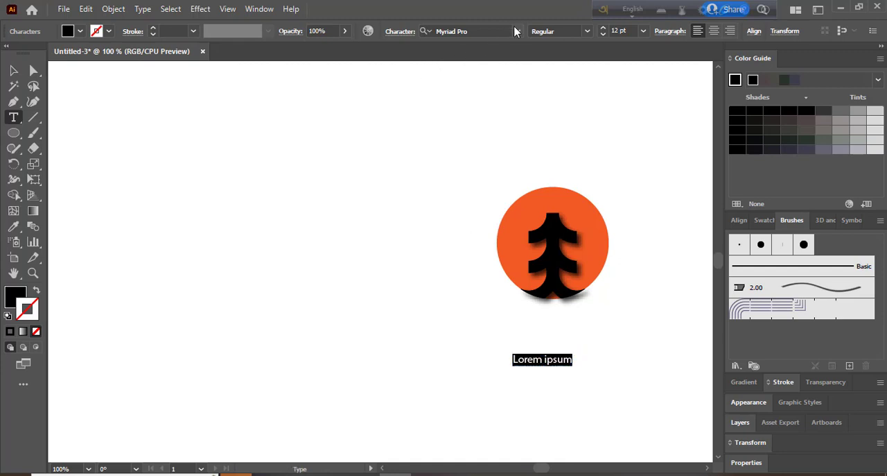
left_click(519, 31)
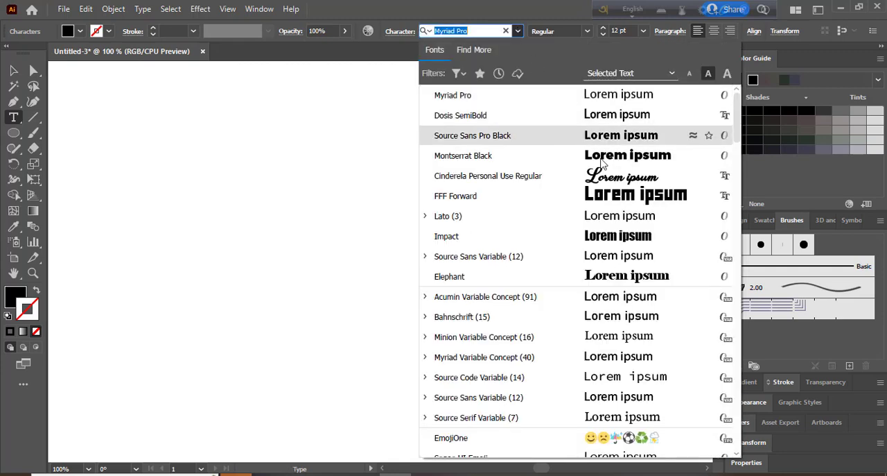
left_click(603, 164)
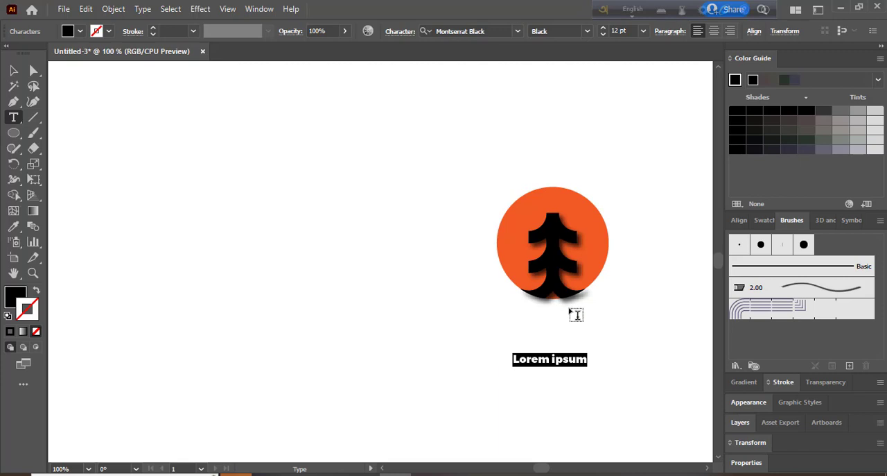
Step: Enter LOGO DESIGN as the text and move it up so it sits centred just beneath the disc
type("LOGO D")
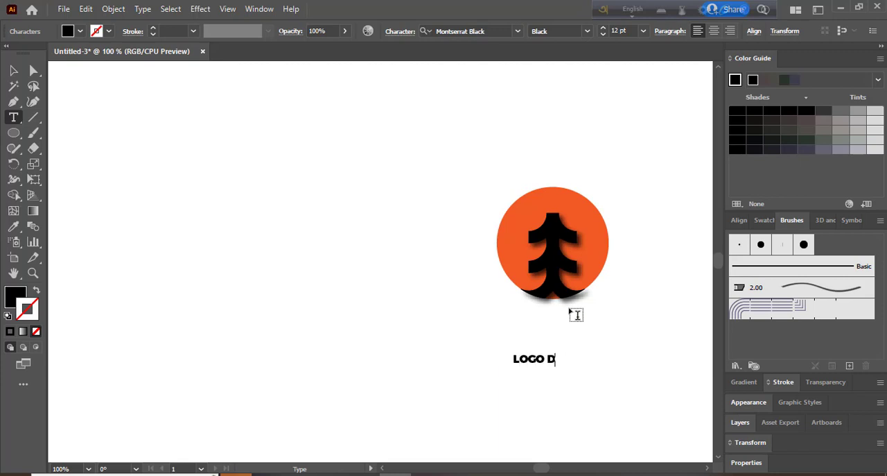
type("ESIGN")
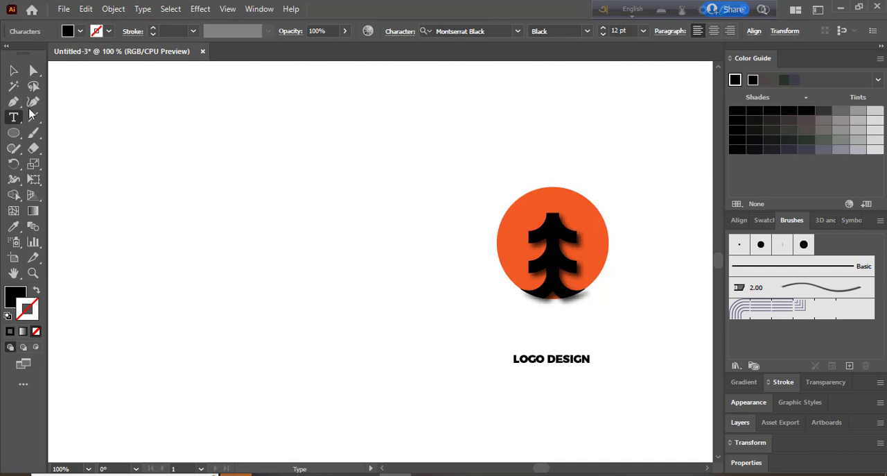
key("Escape")
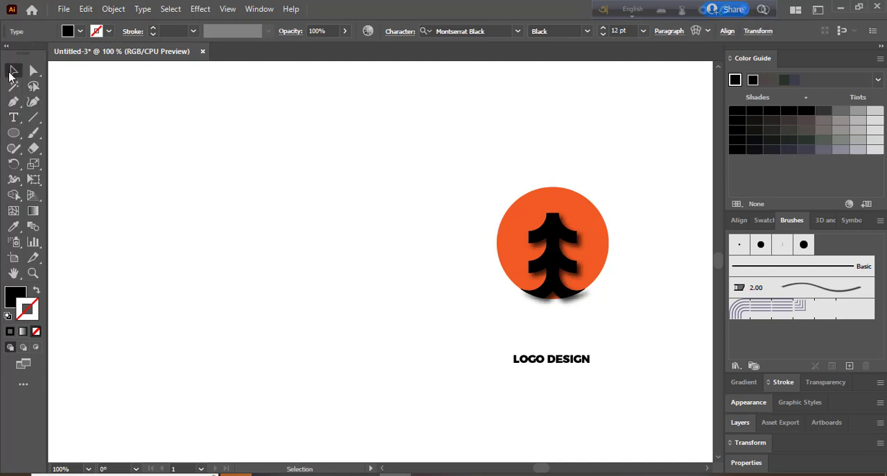
left_click_drag(562, 355, 562, 321)
left_click(561, 361)
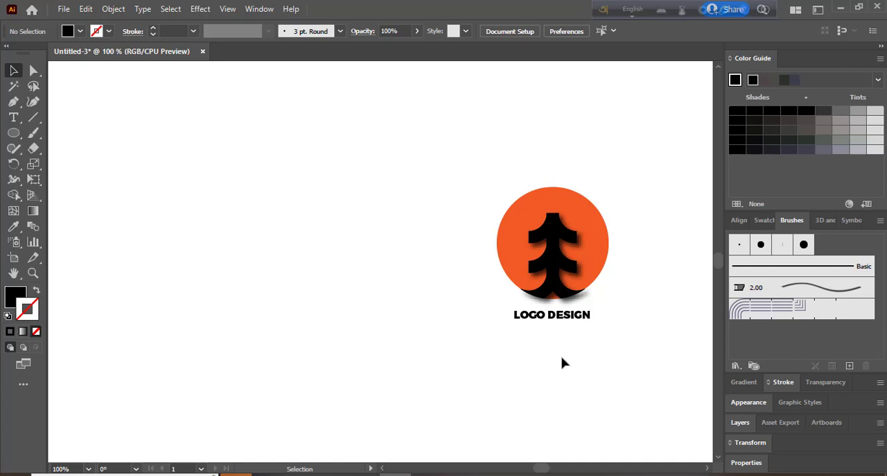
Step: Group the orange disc, the tree and the LOGO DESIGN text into one object
scroll(584, 374, "up", 1)
scroll(587, 371, "down", 2)
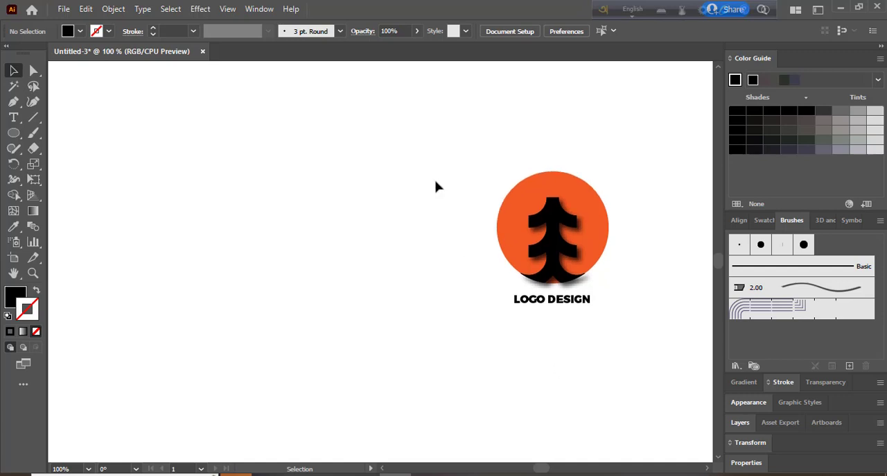
left_click_drag(437, 148, 671, 377)
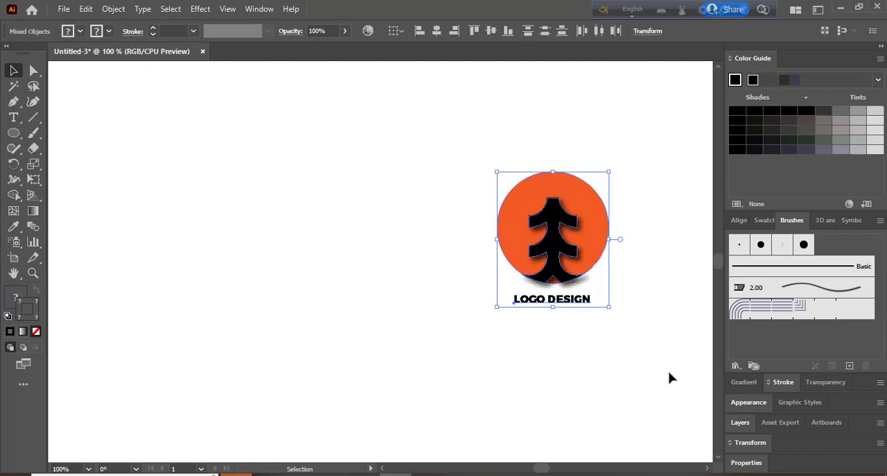
right_click(566, 234)
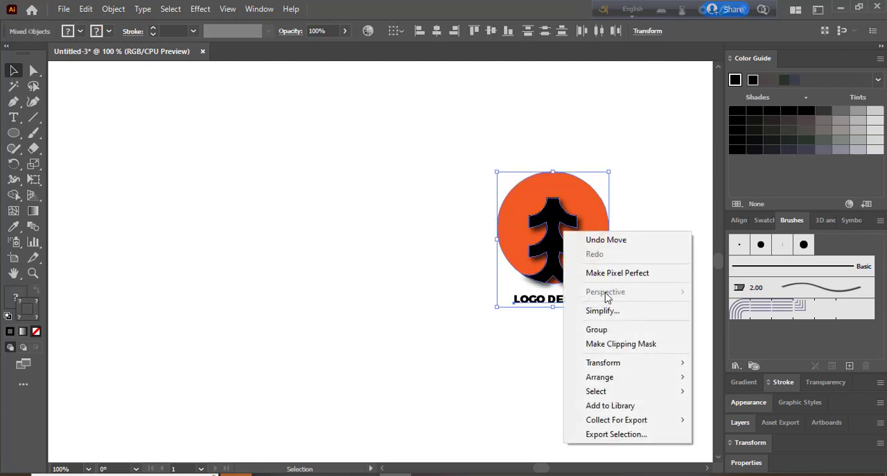
left_click(609, 331)
left_click(575, 369)
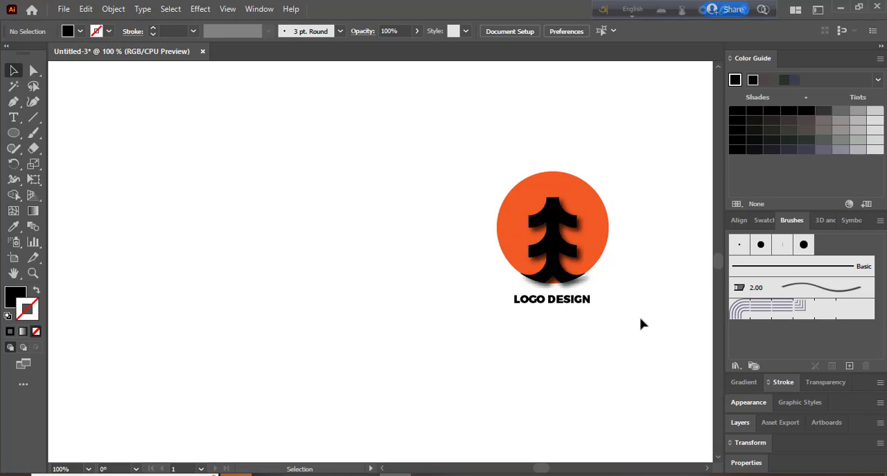